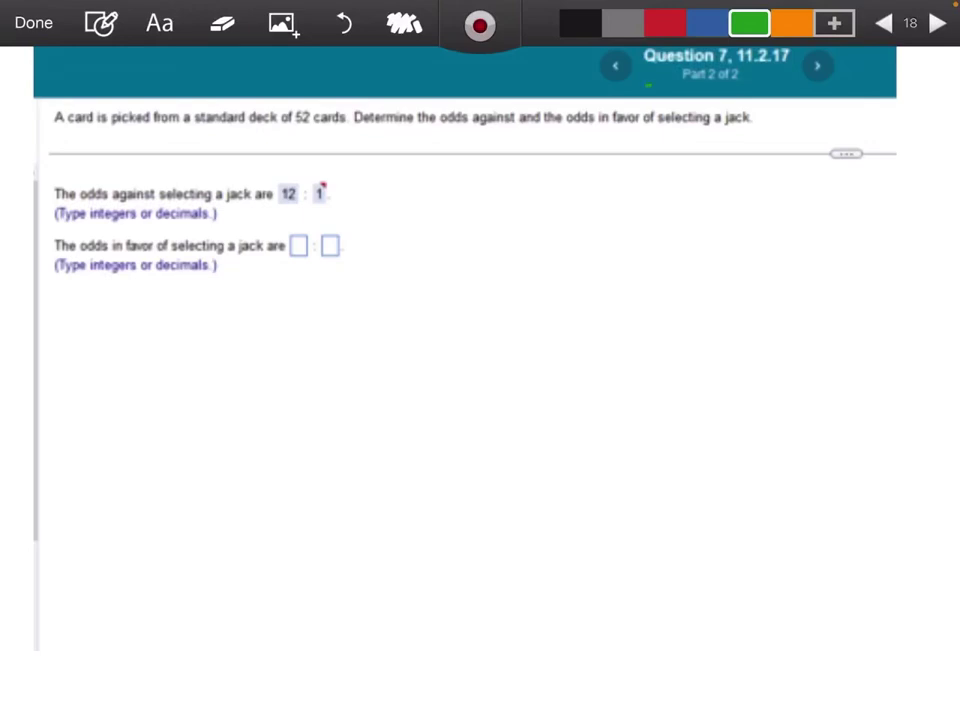
- Bracket the 'Part 2 of 2' question header in green
mouse_move(648, 86)
mouse_down()
mouse_move(782, 86)
mouse_move(805, 66)
mouse_up()
mouse_move(615, 94)
mouse_down()
mouse_move(625, 52)
mouse_move(636, 57)
mouse_up()
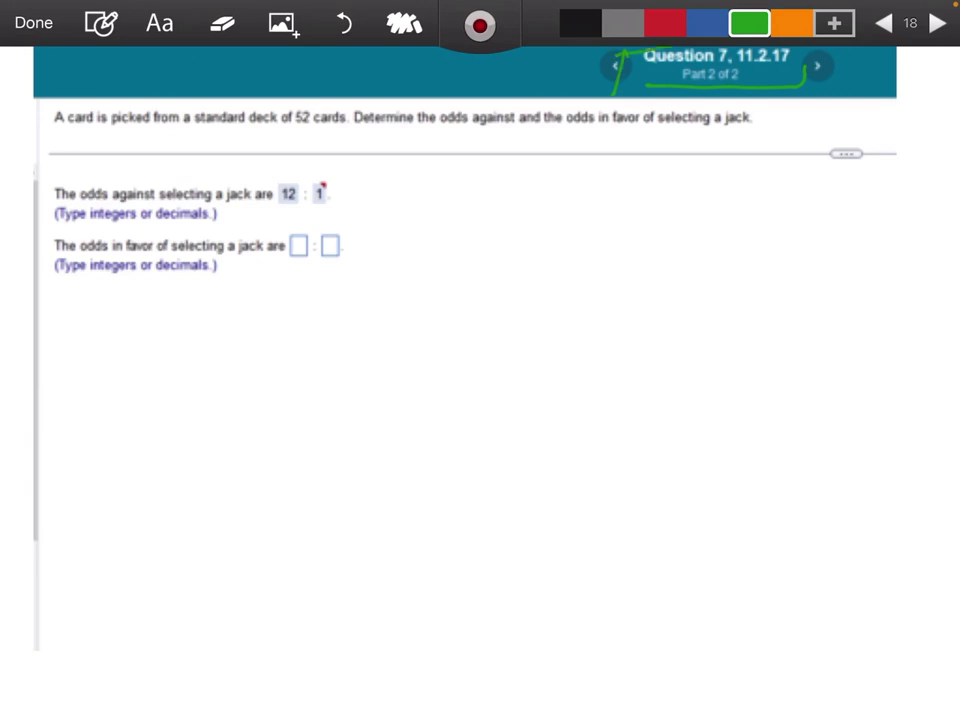
drag(820, 94, 817, 50)
- In black, underline 'A card', 'deck of 52 cards' and the odds phrases in the question
click(580, 22)
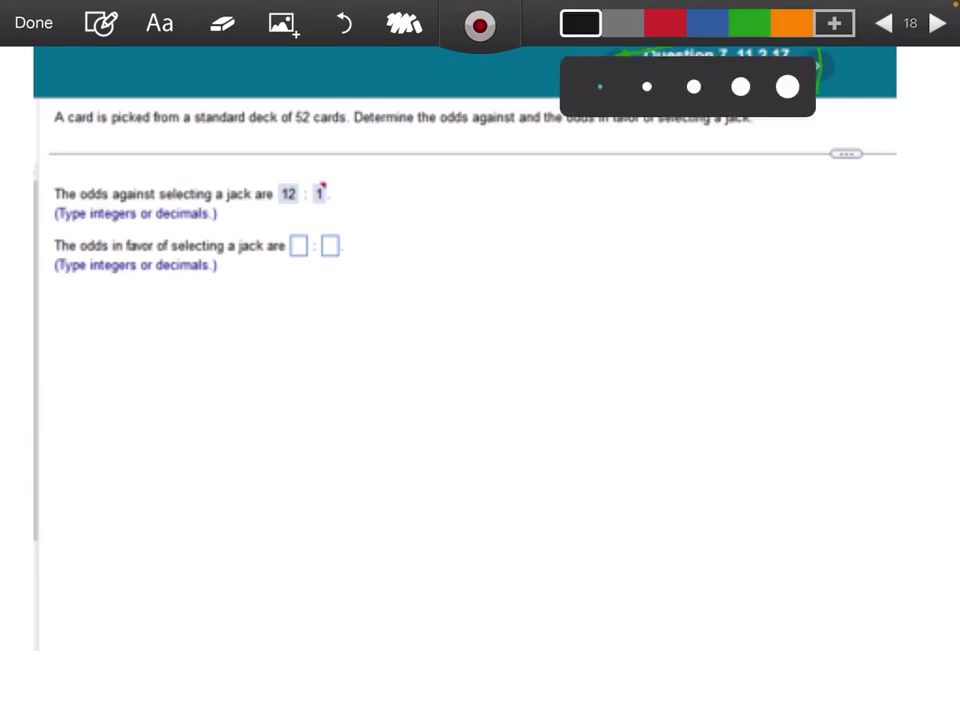
drag(52, 141, 95, 143)
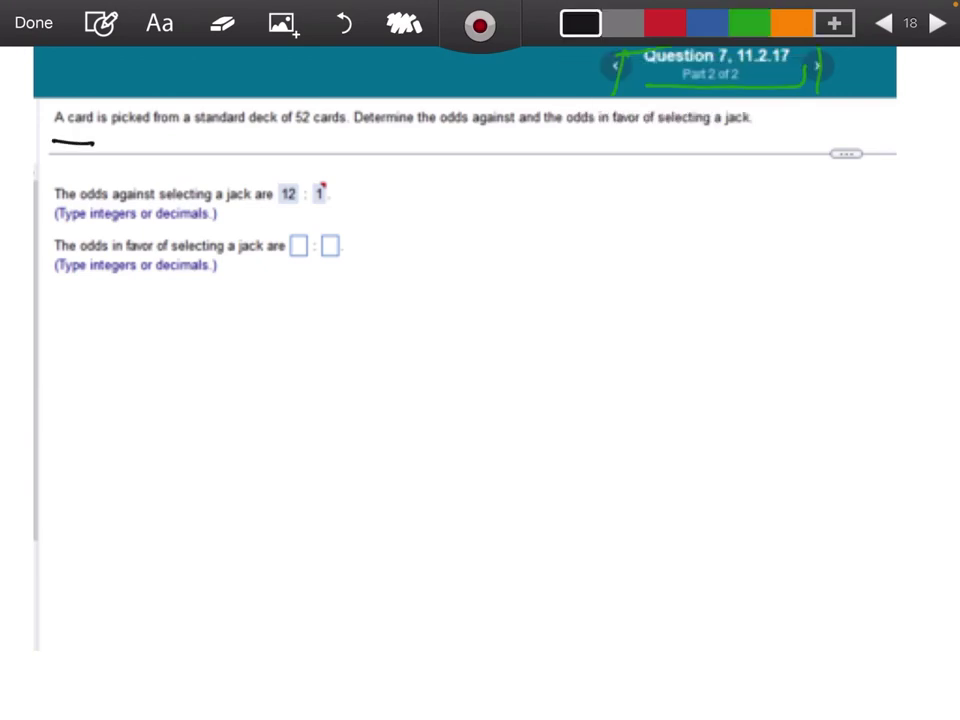
drag(268, 140, 466, 146)
drag(549, 142, 687, 142)
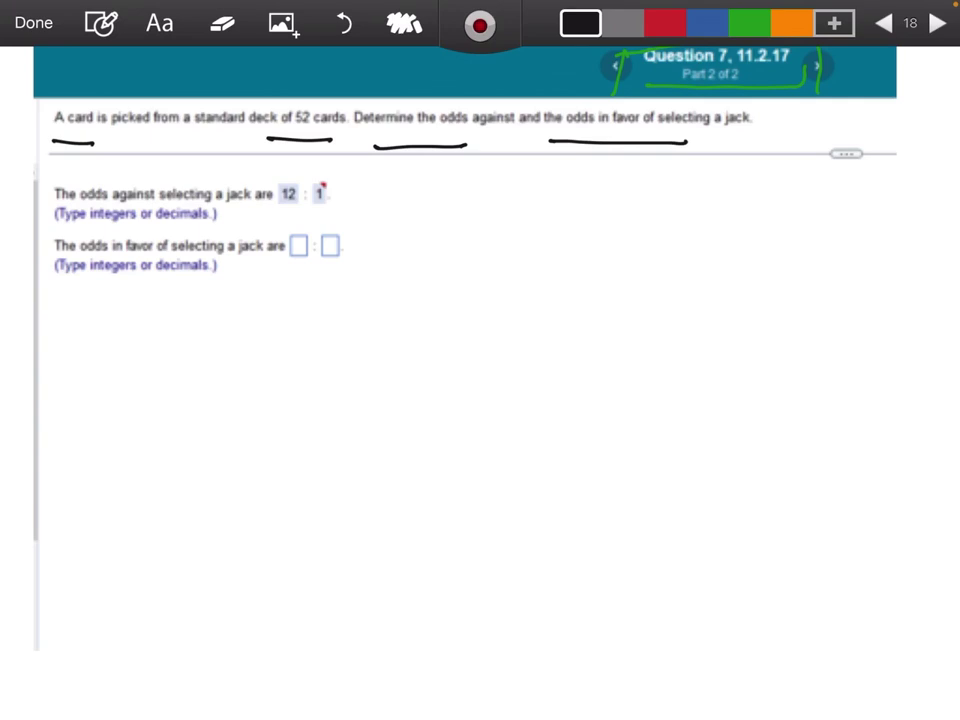
- Handwrite the heading 'c) Odds against Jack'
mouse_move(414, 228)
mouse_down()
mouse_move(411, 247)
mouse_move(431, 257)
mouse_up()
drag(485, 223, 484, 228)
mouse_move(506, 230)
mouse_down()
mouse_move(497, 247)
mouse_move(529, 246)
mouse_up()
mouse_move(553, 224)
mouse_down()
mouse_move(541, 246)
mouse_move(592, 256)
mouse_move(590, 243)
mouse_up()
mouse_move(620, 228)
mouse_down()
mouse_move(617, 258)
mouse_move(624, 243)
mouse_up()
mouse_move(628, 257)
mouse_down()
mouse_move(646, 256)
mouse_move(646, 245)
mouse_up()
drag(656, 232, 653, 252)
mouse_move(663, 226)
mouse_down()
mouse_move(674, 252)
mouse_move(688, 222)
mouse_move(692, 248)
mouse_move(742, 212)
mouse_move(738, 242)
mouse_up()
drag(797, 212, 820, 209)
mouse_move(811, 211)
mouse_down()
mouse_move(795, 234)
mouse_move(841, 238)
mouse_up()
drag(826, 228, 866, 237)
mouse_move(874, 208)
mouse_down()
mouse_move(875, 232)
mouse_move(908, 232)
mouse_up()
- Draw two blank fraction lines separated by a colon below the heading
drag(428, 385, 578, 373)
click(626, 338)
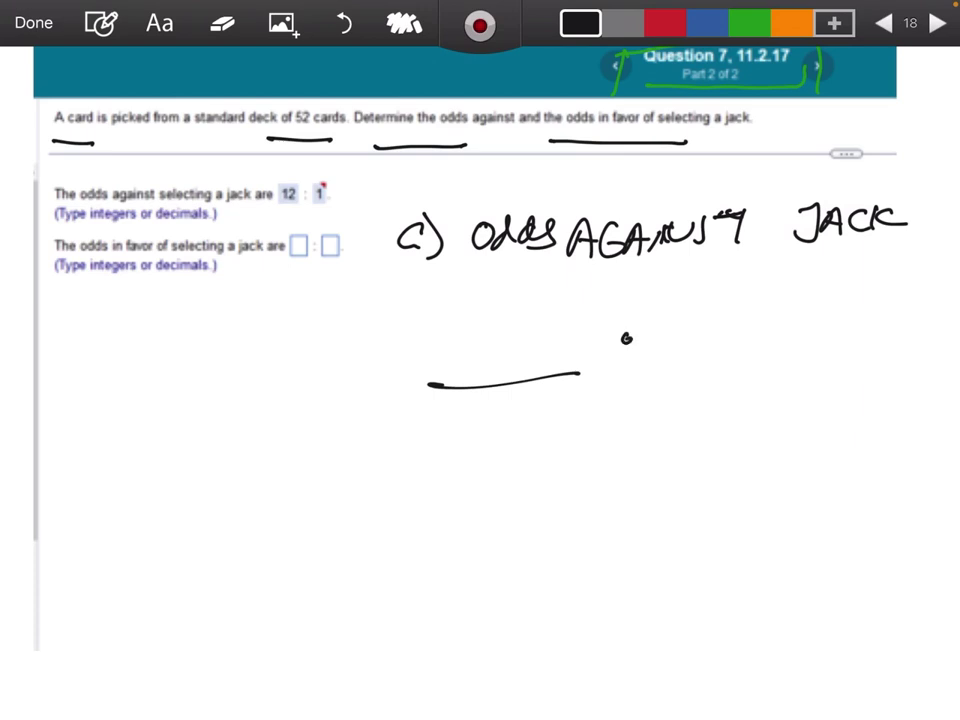
click(626, 352)
drag(727, 368, 855, 354)
- Label the lines NOT JACK : JACK, then advance to the card-deck page 20
mouse_move(418, 467)
mouse_down()
mouse_move(429, 435)
mouse_move(458, 426)
mouse_up()
mouse_move(468, 428)
mouse_down()
mouse_move(477, 455)
mouse_move(492, 424)
mouse_up()
drag(490, 424, 516, 420)
mouse_move(506, 422)
mouse_down()
mouse_move(508, 455)
mouse_move(563, 421)
mouse_up()
mouse_move(555, 422)
mouse_down()
mouse_move(541, 447)
mouse_move(590, 450)
mouse_move(657, 433)
mouse_up()
mouse_move(768, 400)
mouse_down()
mouse_move(746, 428)
mouse_move(806, 432)
mouse_move(803, 419)
mouse_up()
mouse_move(829, 403)
mouse_down()
mouse_move(827, 430)
mouse_move(843, 422)
mouse_up()
drag(870, 395, 872, 412)
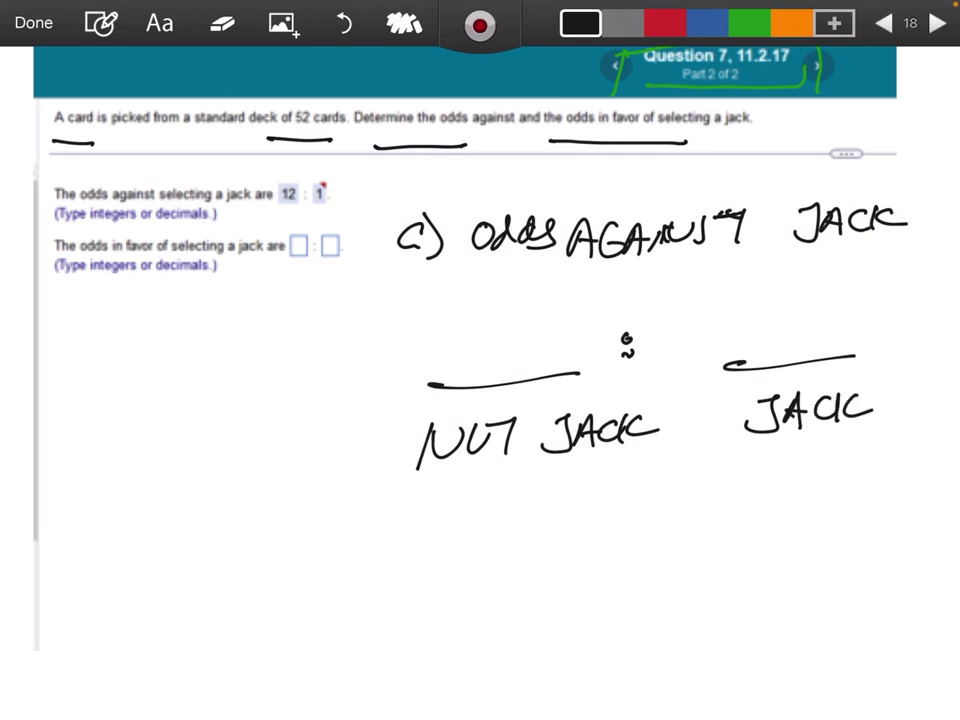
click(937, 22)
- On the card-deck page, circle the column of jacks in green
click(937, 22)
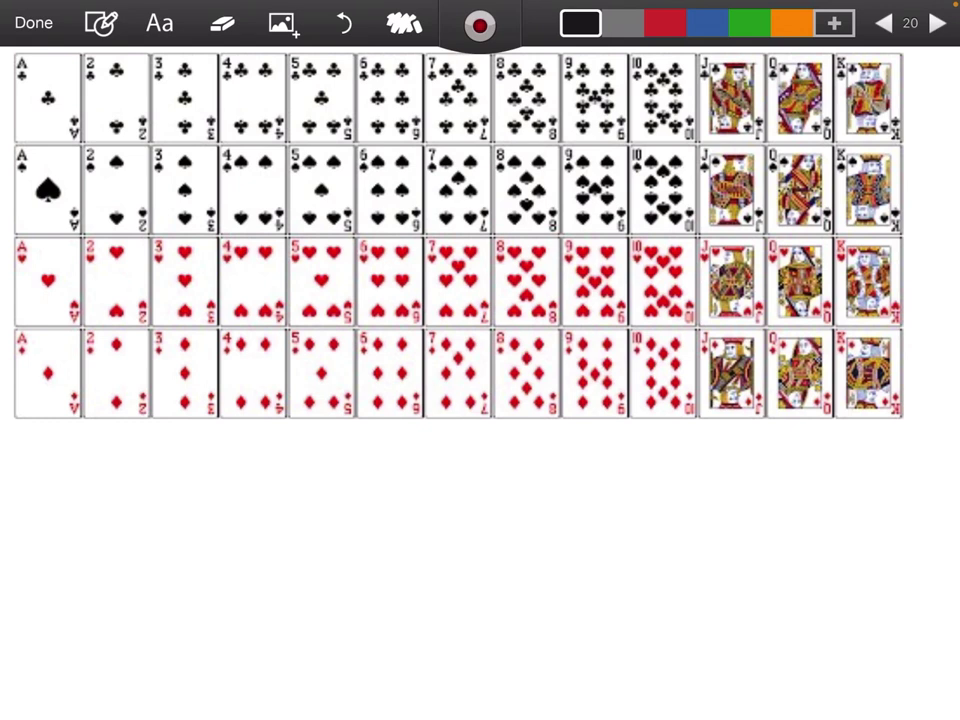
click(749, 22)
click(924, 125)
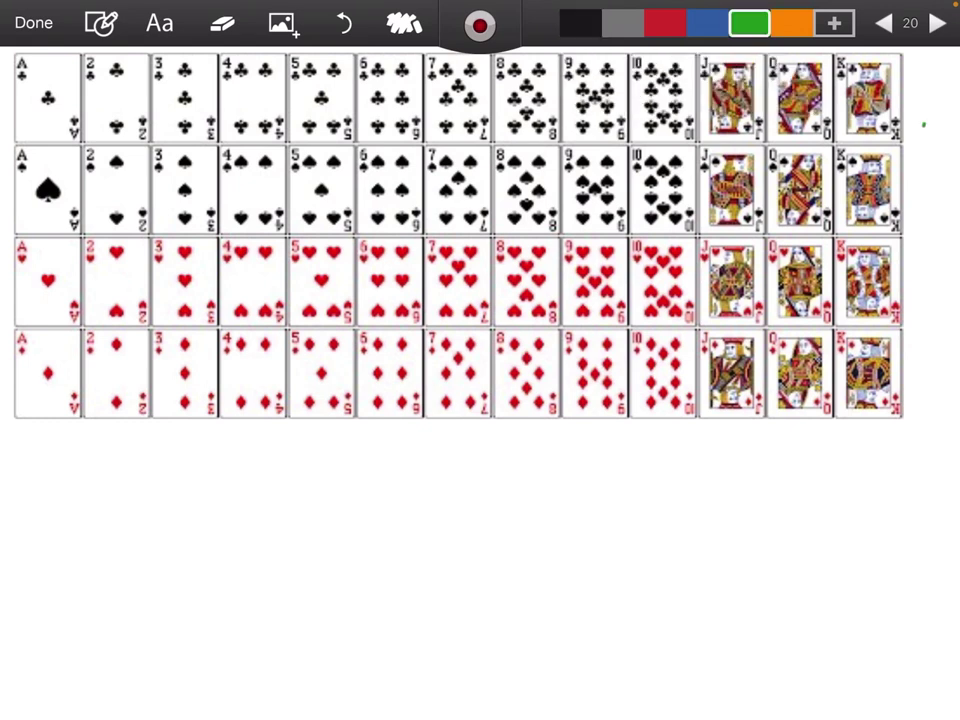
mouse_move(762, 55)
mouse_down()
mouse_move(676, 112)
mouse_move(697, 400)
mouse_move(806, 218)
mouse_move(772, 62)
mouse_up()
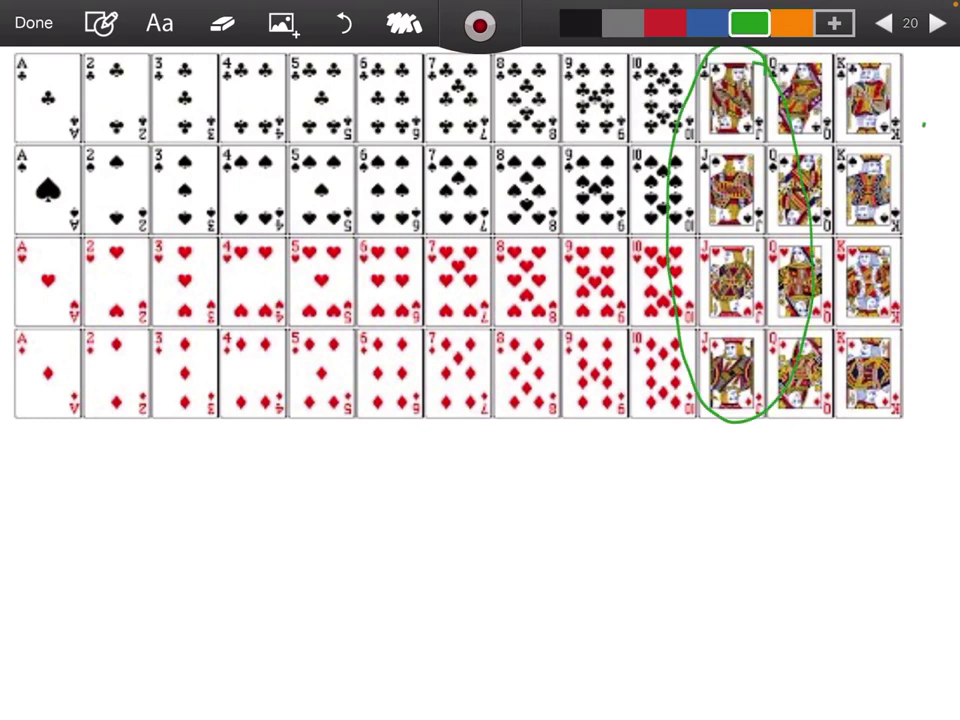
- Write '52 CARDS = TOTAL' below the deck
drag(304, 460, 298, 503)
drag(336, 462, 364, 491)
mouse_move(434, 466)
mouse_down()
mouse_move(421, 476)
mouse_move(436, 487)
mouse_up()
mouse_move(449, 472)
mouse_down()
mouse_move(463, 488)
mouse_move(466, 477)
mouse_up()
mouse_move(477, 490)
mouse_down()
mouse_move(478, 476)
mouse_move(495, 490)
mouse_up()
drag(503, 458, 503, 490)
drag(503, 460, 504, 490)
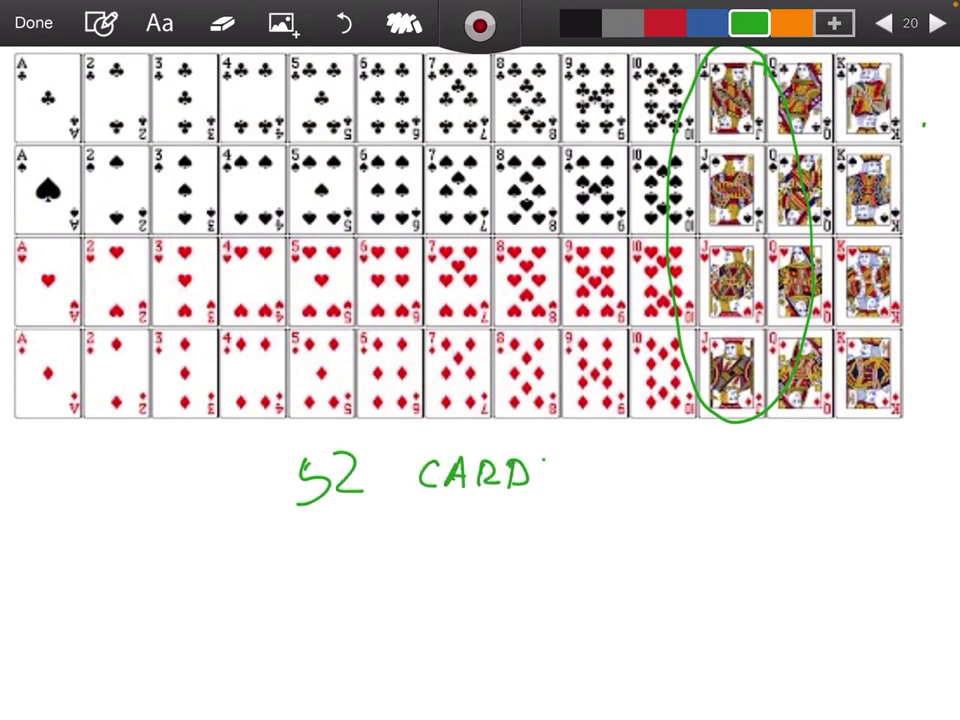
drag(550, 462, 532, 490)
drag(590, 465, 612, 464)
drag(596, 479, 618, 477)
mouse_move(622, 462)
mouse_down()
mouse_move(645, 459)
mouse_move(630, 484)
mouse_up()
drag(660, 463, 680, 470)
mouse_move(688, 462)
mouse_down()
mouse_move(684, 480)
mouse_move(727, 480)
mouse_up()
- Branch the total into 4 and 48, noting 52 − 4
mouse_move(426, 550)
mouse_down()
mouse_move(497, 525)
mouse_move(521, 545)
mouse_up()
mouse_move(409, 560)
mouse_down()
mouse_move(396, 572)
mouse_move(428, 586)
mouse_up()
drag(424, 566, 420, 616)
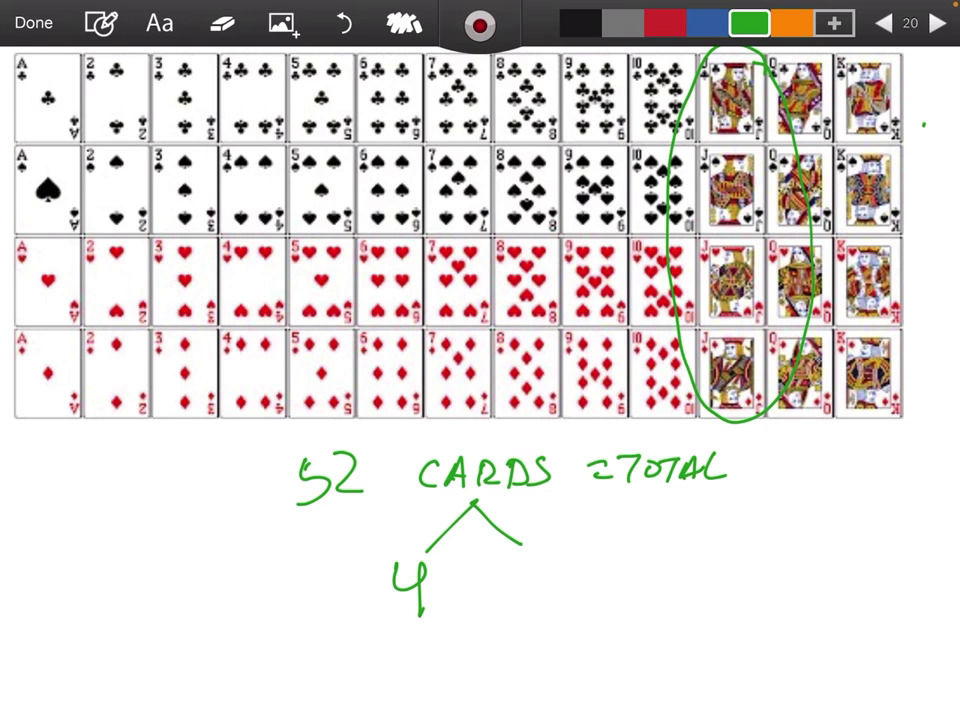
mouse_move(698, 512)
mouse_down()
mouse_move(677, 544)
mouse_move(737, 543)
mouse_up()
drag(683, 562, 739, 565)
drag(735, 548, 737, 578)
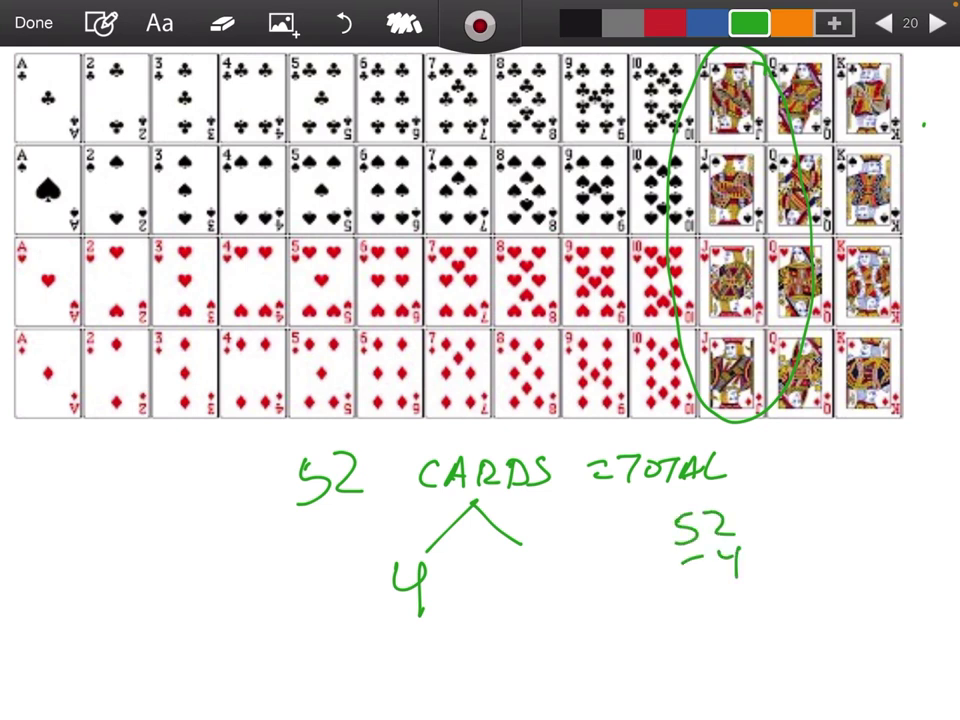
drag(521, 561, 546, 581)
drag(538, 563, 535, 600)
drag(572, 565, 570, 566)
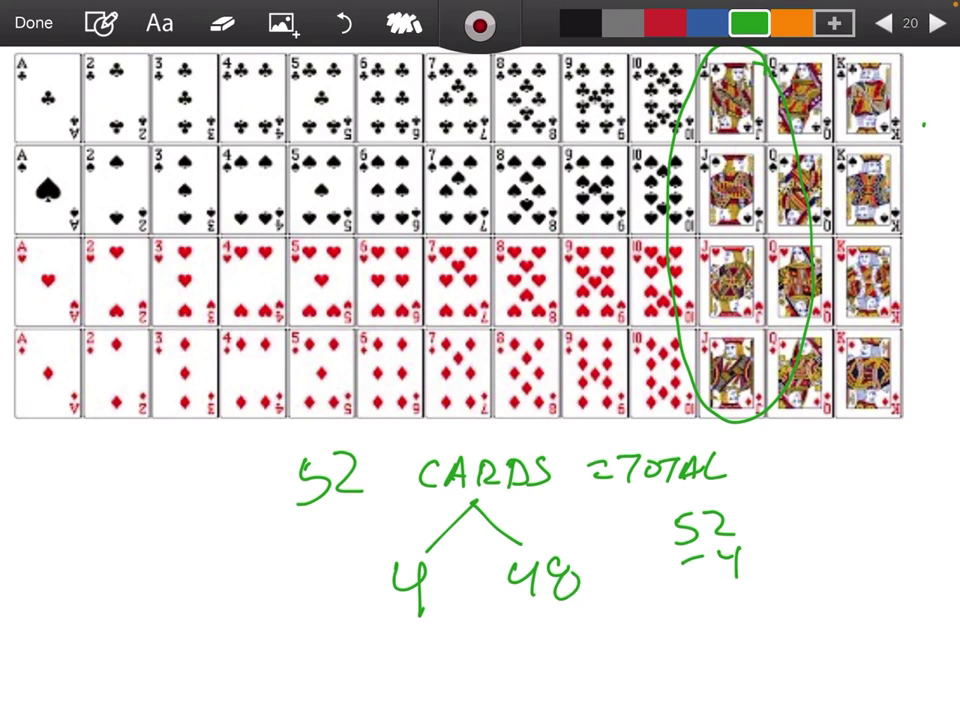
- Label the branches JACKS and NOT JACKS
drag(417, 595, 418, 614)
mouse_move(384, 627)
mouse_down()
mouse_move(404, 626)
mouse_move(386, 656)
mouse_up()
drag(404, 656, 446, 655)
mouse_move(461, 630)
mouse_down()
mouse_move(461, 656)
mouse_move(487, 660)
mouse_up()
mouse_move(572, 655)
mouse_down()
mouse_move(584, 630)
mouse_move(600, 652)
mouse_move(620, 645)
mouse_up()
drag(615, 630, 650, 628)
drag(632, 631, 633, 650)
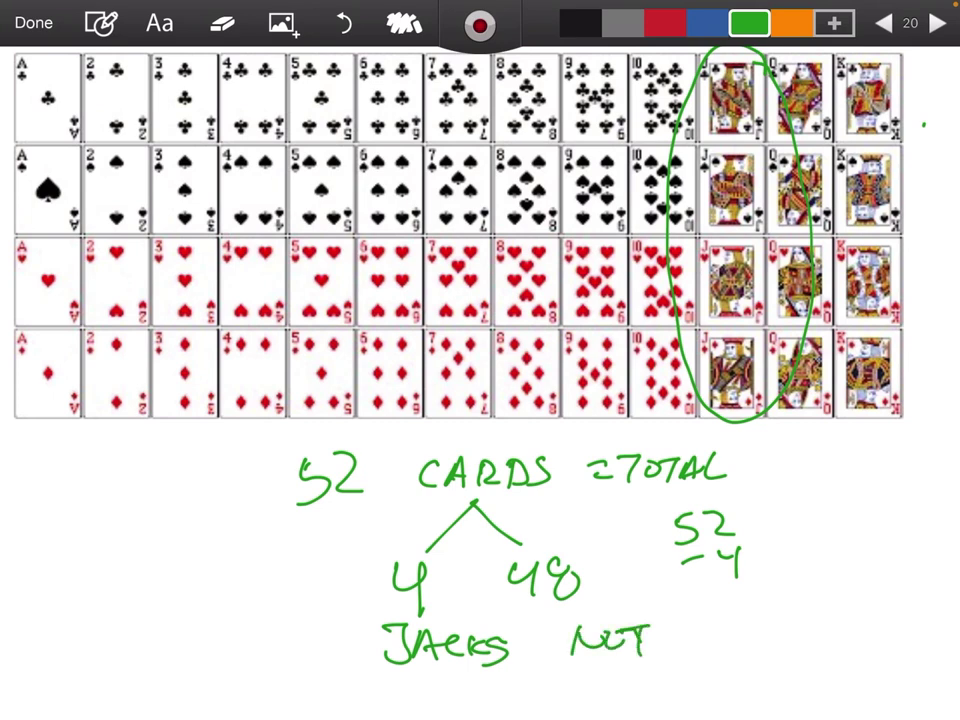
mouse_move(686, 622)
mouse_down()
mouse_move(718, 621)
mouse_move(688, 646)
mouse_move(756, 628)
mouse_up()
click(785, 632)
mouse_move(756, 628)
mouse_down()
mouse_move(770, 652)
mouse_move(786, 652)
mouse_up()
- Finish the NOT JACKS label, then fill 48 above NOT JACK and 4 above JACK
drag(799, 628, 798, 652)
drag(813, 628, 818, 652)
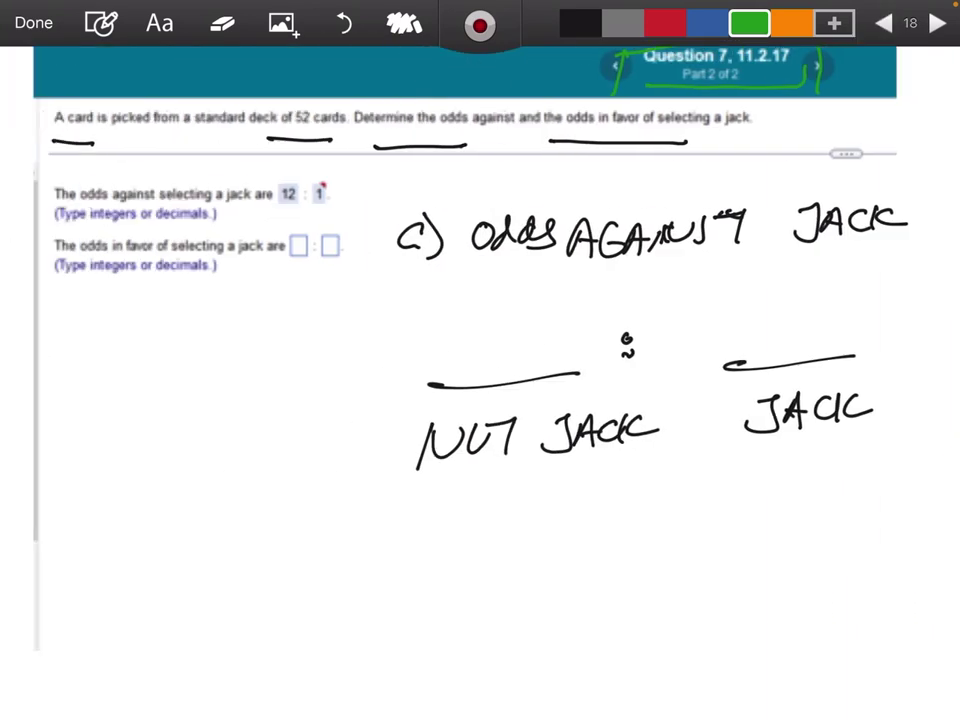
mouse_move(450, 312)
mouse_down()
mouse_move(456, 340)
mouse_move(478, 338)
mouse_up()
drag(470, 310, 471, 352)
mouse_move(515, 322)
mouse_down()
mouse_move(500, 338)
mouse_move(512, 324)
mouse_up()
mouse_move(779, 290)
mouse_down()
mouse_move(768, 312)
mouse_move(798, 319)
mouse_up()
drag(795, 289, 786, 352)
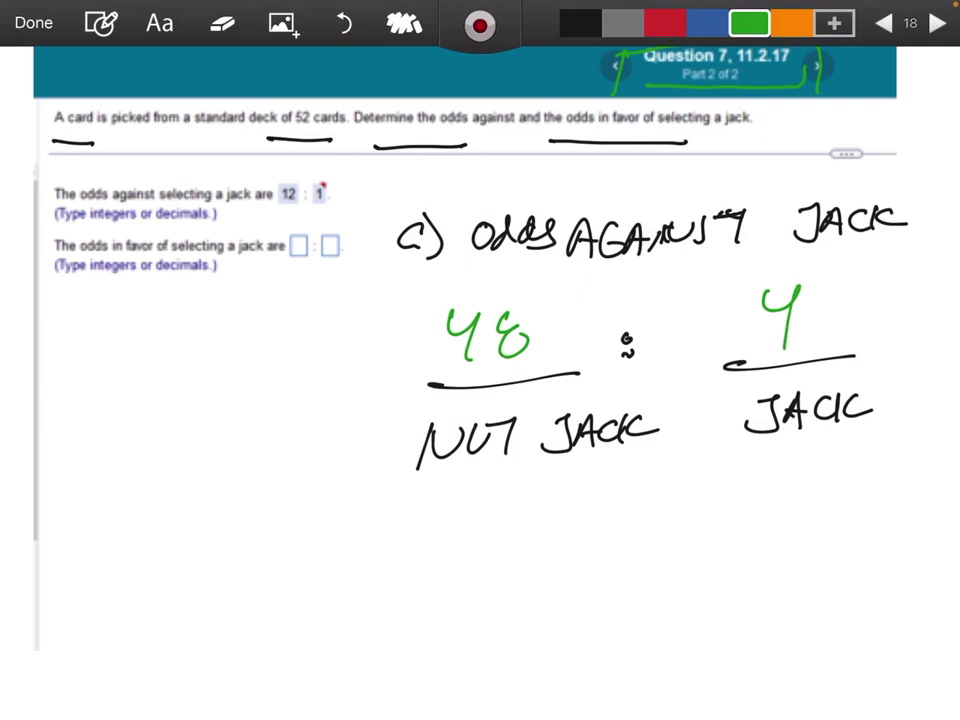
- Circle the 48 and the 4 in red
click(665, 22)
drag(540, 295, 430, 382)
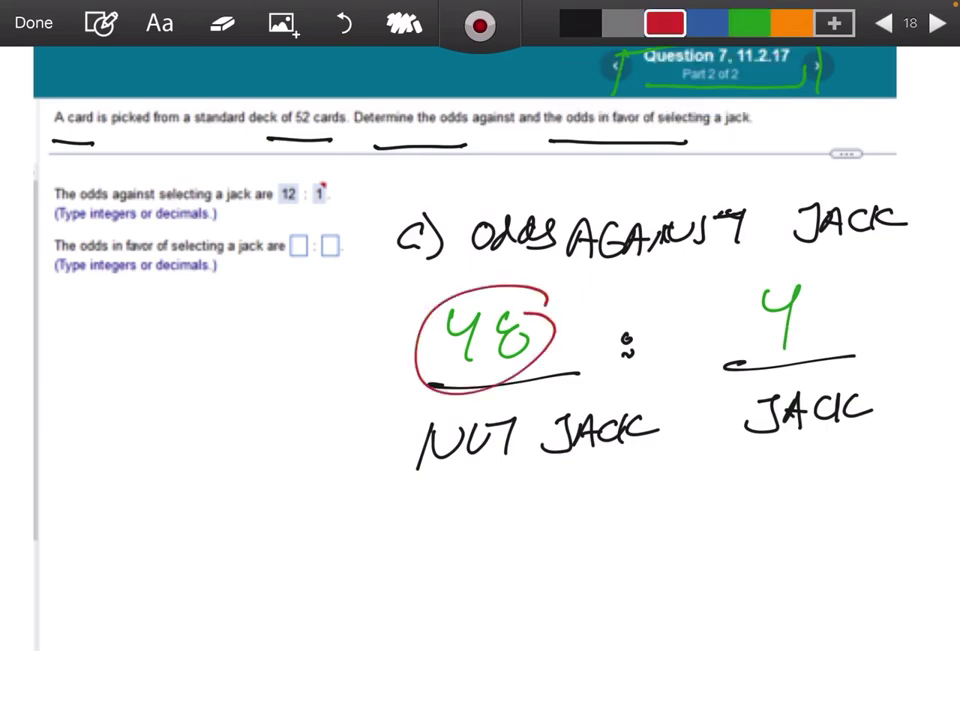
drag(835, 265, 728, 365)
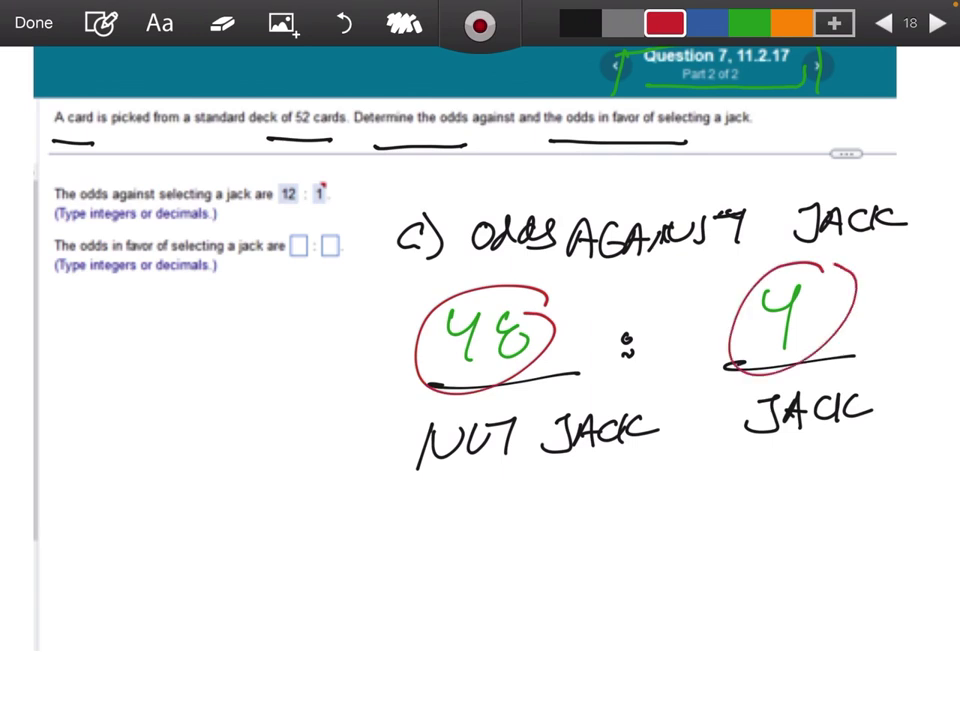
- Write the simplified odds against as 12 : 1 and box it
drag(485, 503, 490, 545)
drag(503, 497, 543, 539)
drag(470, 553, 546, 546)
click(595, 498)
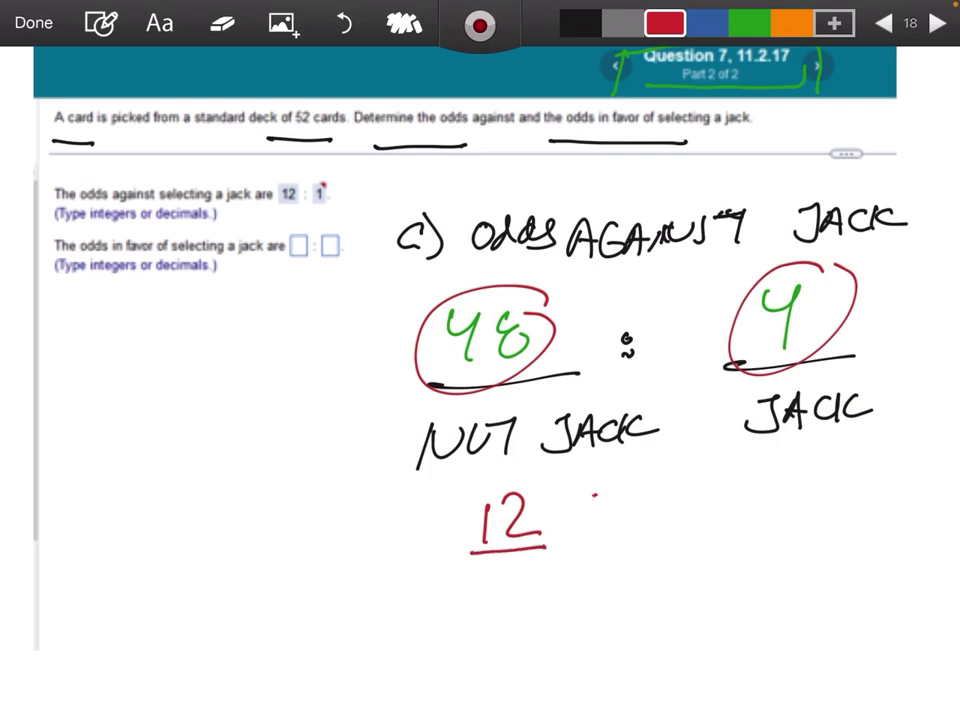
click(598, 515)
click(789, 327)
drag(646, 478, 647, 545)
mouse_move(436, 500)
mouse_down()
mouse_move(435, 514)
mouse_move(680, 467)
mouse_move(440, 557)
mouse_move(444, 569)
mouse_up()
click(580, 22)
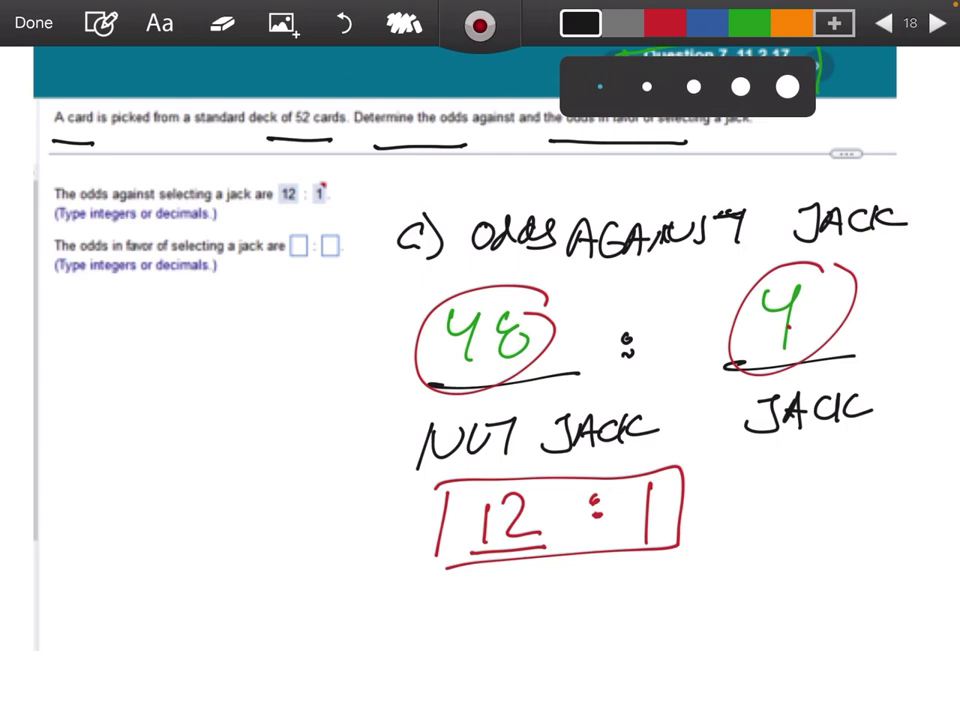
- Label part 'b) ODDS FAVOR' and underline 'in favor of' in the question
mouse_move(93, 573)
mouse_down()
mouse_move(98, 620)
mouse_move(117, 632)
mouse_up()
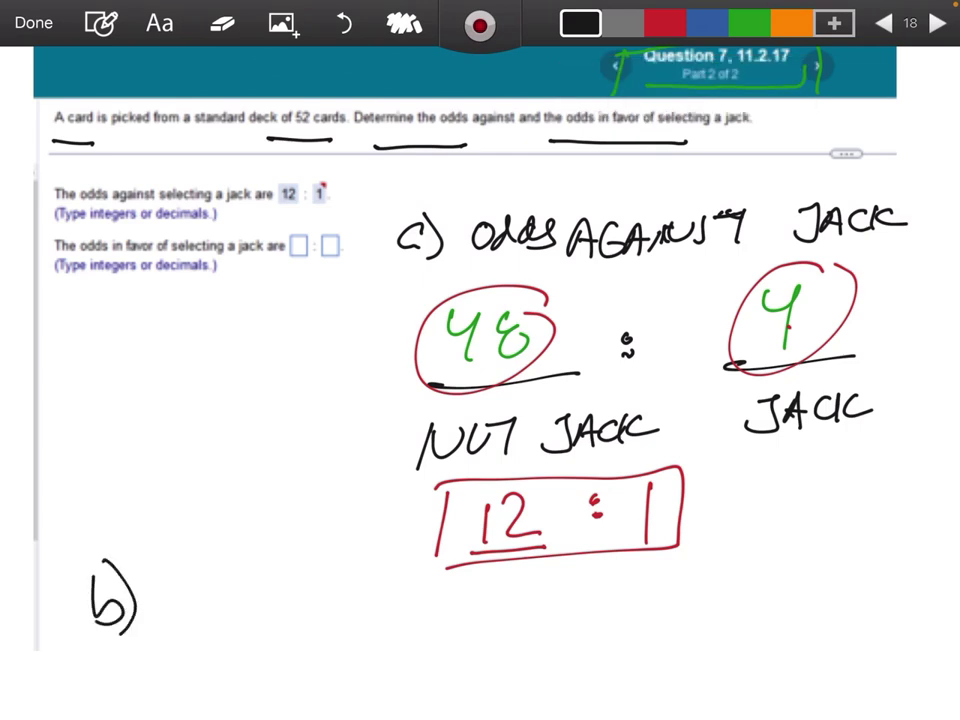
drag(597, 137, 673, 135)
mouse_move(201, 590)
mouse_down()
mouse_move(213, 603)
mouse_move(266, 606)
mouse_up()
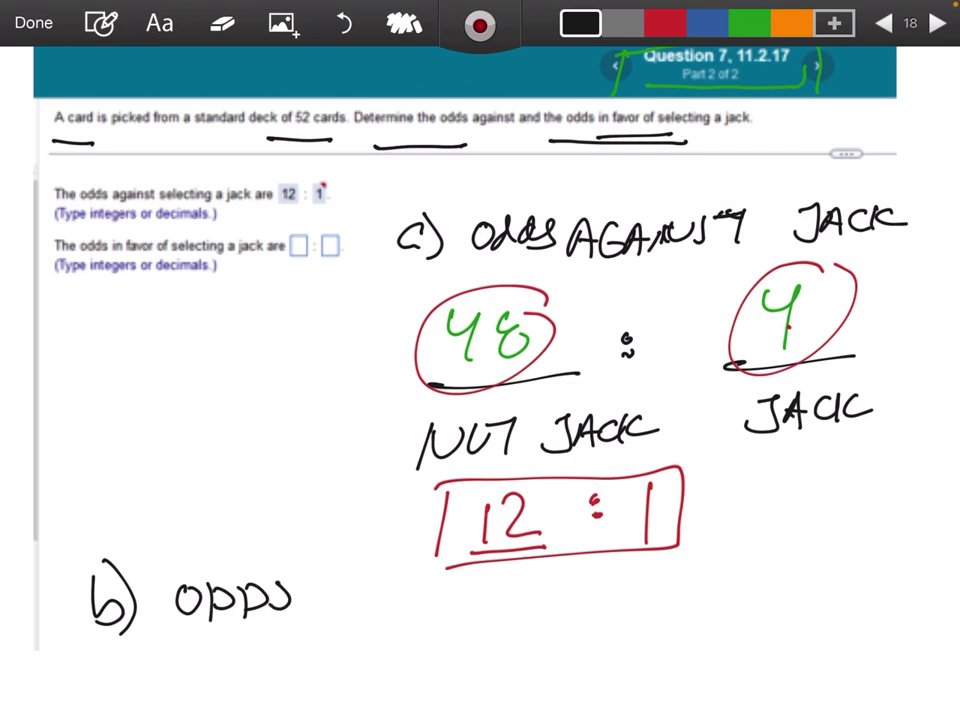
mouse_move(327, 588)
mouse_down()
mouse_move(330, 612)
mouse_move(370, 610)
mouse_move(402, 588)
mouse_move(440, 606)
mouse_up()
- Draw the left blank fraction line labelled JACK
drag(467, 648, 639, 628)
mouse_move(489, 667)
mouse_down()
mouse_move(490, 690)
mouse_move(584, 690)
mouse_up()
drag(609, 662, 612, 688)
- Draw the right fraction line labelled NOT JACKS, with a colon between the two
drag(745, 623, 888, 618)
mouse_move(750, 678)
mouse_down()
mouse_move(772, 655)
mouse_move(824, 648)
mouse_up()
mouse_move(808, 651)
mouse_down()
mouse_move(812, 677)
mouse_move(849, 648)
mouse_move(872, 645)
mouse_up()
mouse_move(858, 647)
mouse_down()
mouse_move(843, 675)
mouse_move(890, 645)
mouse_up()
drag(890, 645, 908, 676)
drag(874, 665, 915, 673)
mouse_move(921, 648)
mouse_down()
mouse_move(921, 676)
mouse_move(933, 675)
mouse_up()
drag(943, 655, 935, 675)
click(699, 597)
drag(703, 614, 705, 624)
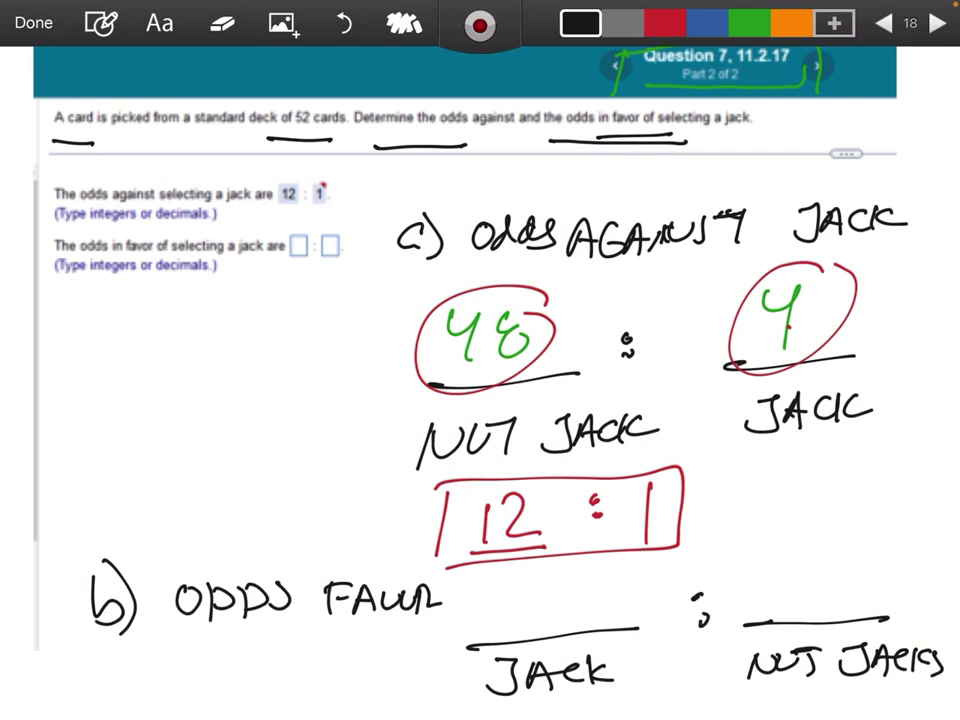
- On the card-deck page, erase the earlier green notes
click(937, 22)
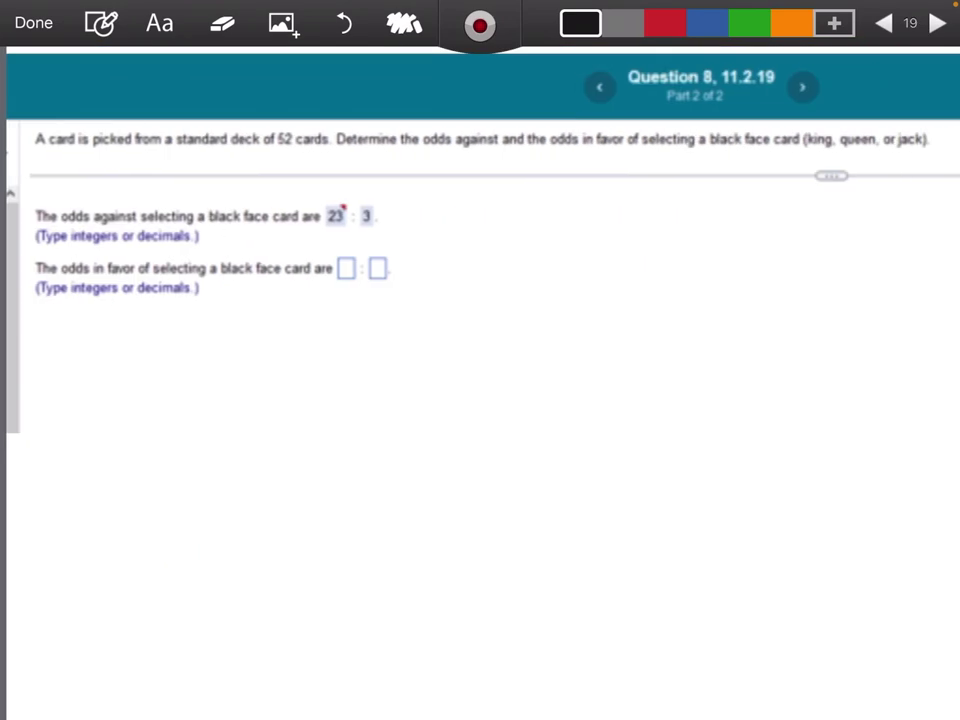
click(937, 22)
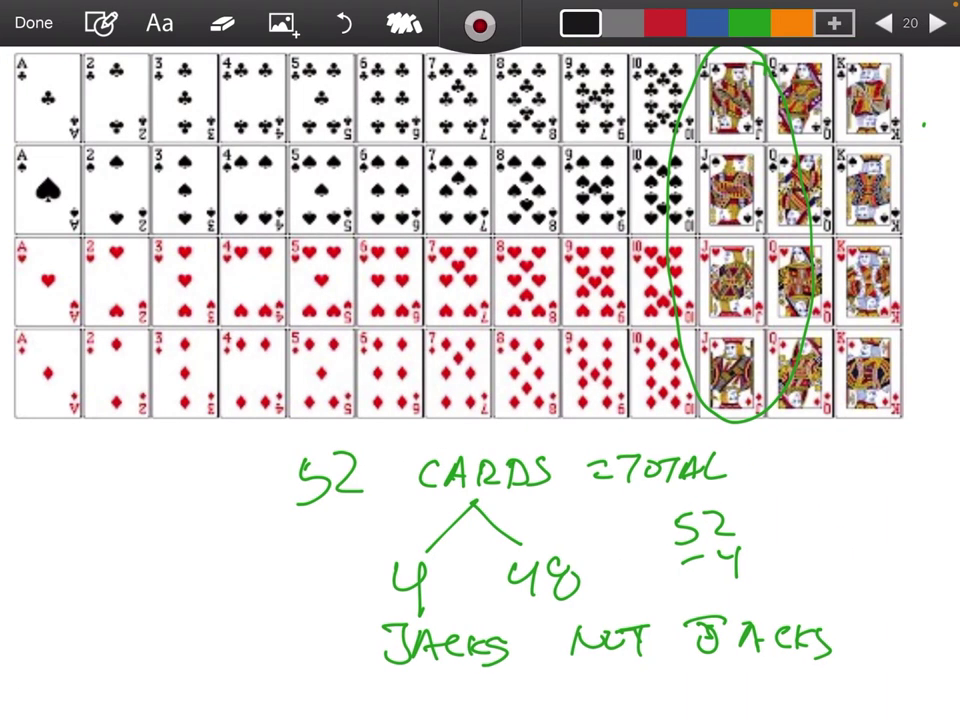
click(221, 22)
mouse_move(760, 52)
mouse_down()
mouse_move(705, 95)
mouse_move(680, 295)
mouse_move(790, 405)
mouse_move(420, 470)
mouse_move(310, 475)
mouse_move(420, 645)
mouse_move(700, 540)
mouse_move(800, 640)
mouse_move(450, 655)
mouse_move(495, 655)
mouse_up()
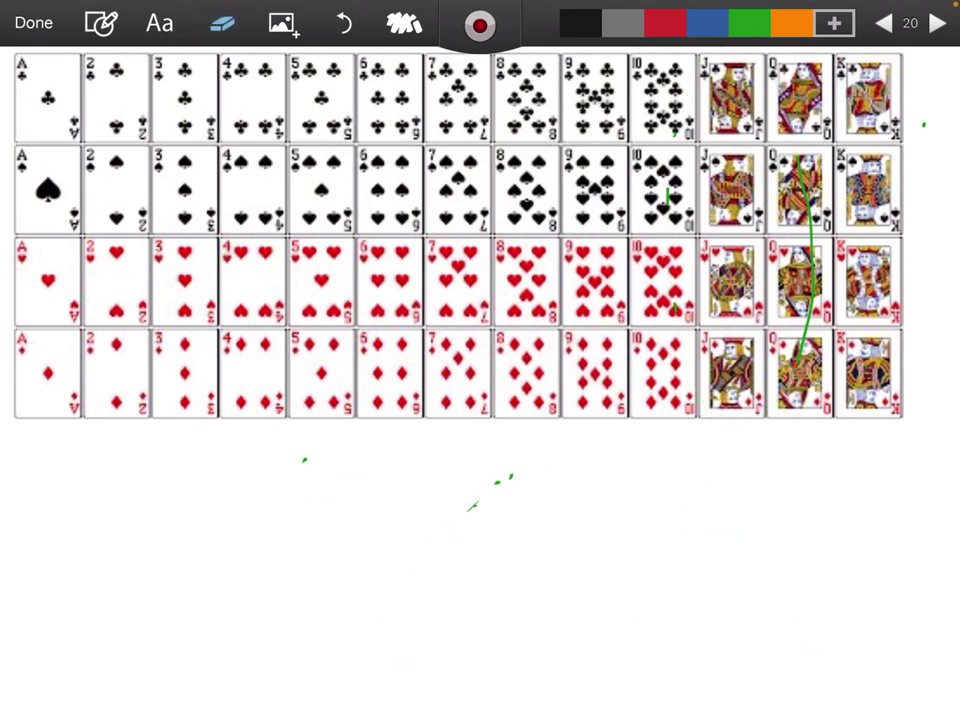
- In orange, loop the diamonds row and note 13 CARDS splitting into 1 JACK
click(790, 22)
mouse_move(926, 316)
mouse_down()
mouse_move(152, 321)
mouse_move(5, 390)
mouse_move(146, 449)
mouse_move(710, 424)
mouse_move(930, 320)
mouse_move(918, 298)
mouse_up()
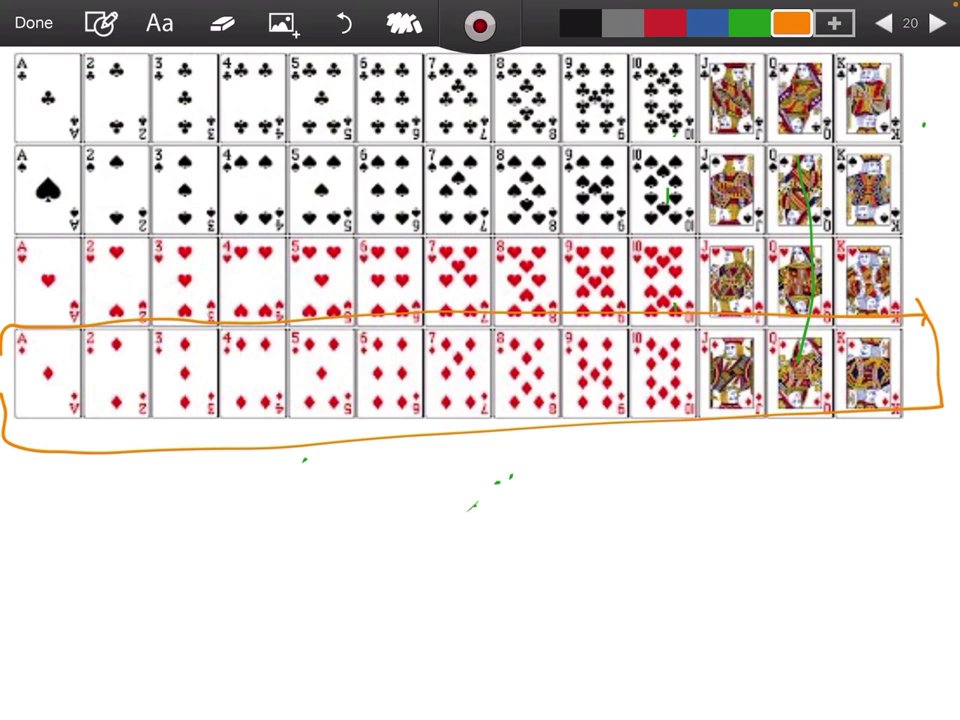
mouse_move(457, 435)
mouse_down()
mouse_move(447, 480)
mouse_move(470, 486)
mouse_up()
drag(406, 514, 389, 560)
mouse_move(423, 510)
mouse_down()
mouse_move(436, 512)
mouse_move(422, 556)
mouse_up()
mouse_move(498, 522)
mouse_down()
mouse_move(506, 546)
mouse_move(598, 540)
mouse_up()
drag(386, 566, 602, 546)
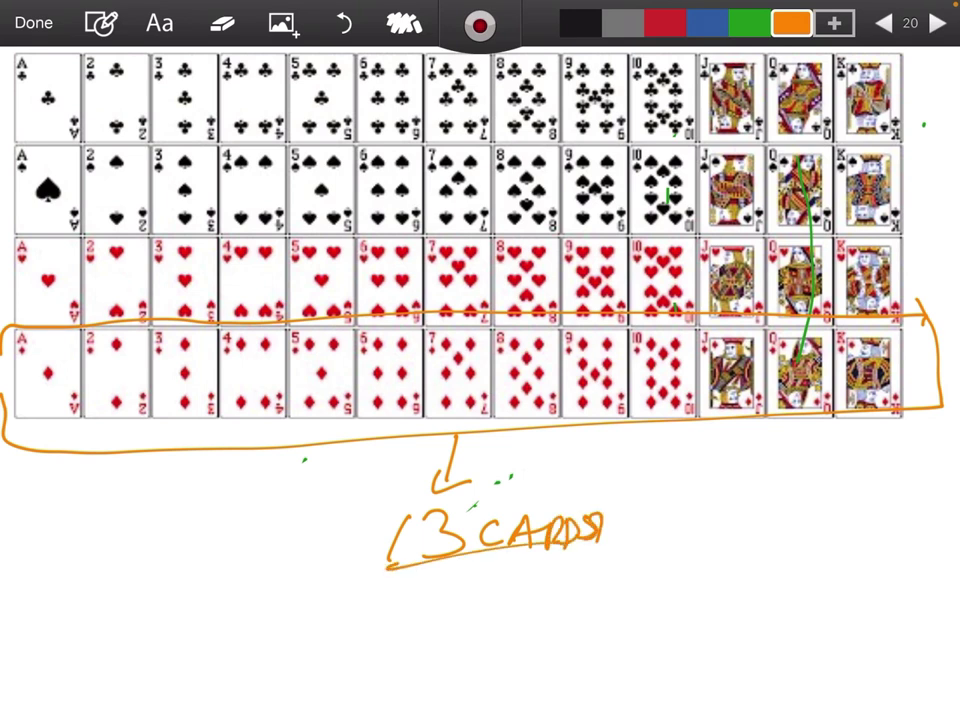
mouse_move(441, 598)
mouse_down()
mouse_move(474, 563)
mouse_move(494, 593)
mouse_up()
mouse_move(409, 602)
mouse_down()
mouse_move(408, 630)
mouse_move(370, 680)
mouse_move(418, 682)
mouse_up()
mouse_move(422, 684)
mouse_down()
mouse_move(445, 656)
mouse_move(452, 680)
mouse_up()
drag(480, 648, 485, 682)
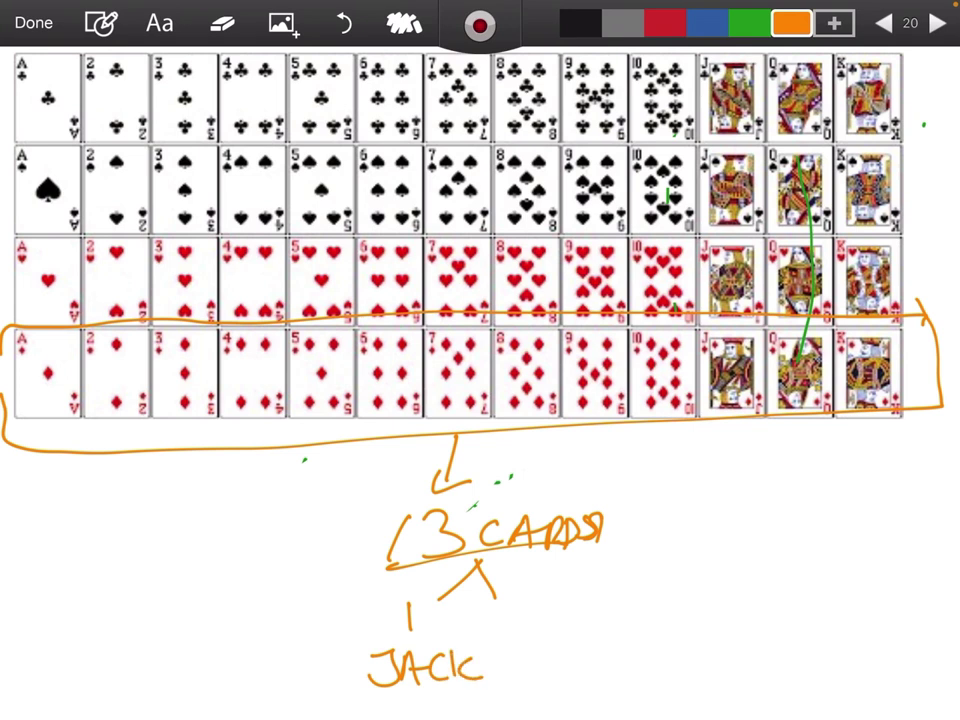
- In red, add 12 NOT JACKS, circle the 1 and 12, and loop the diamonds row
click(664, 22)
mouse_move(545, 600)
mouse_down()
mouse_move(545, 626)
mouse_move(598, 626)
mouse_up()
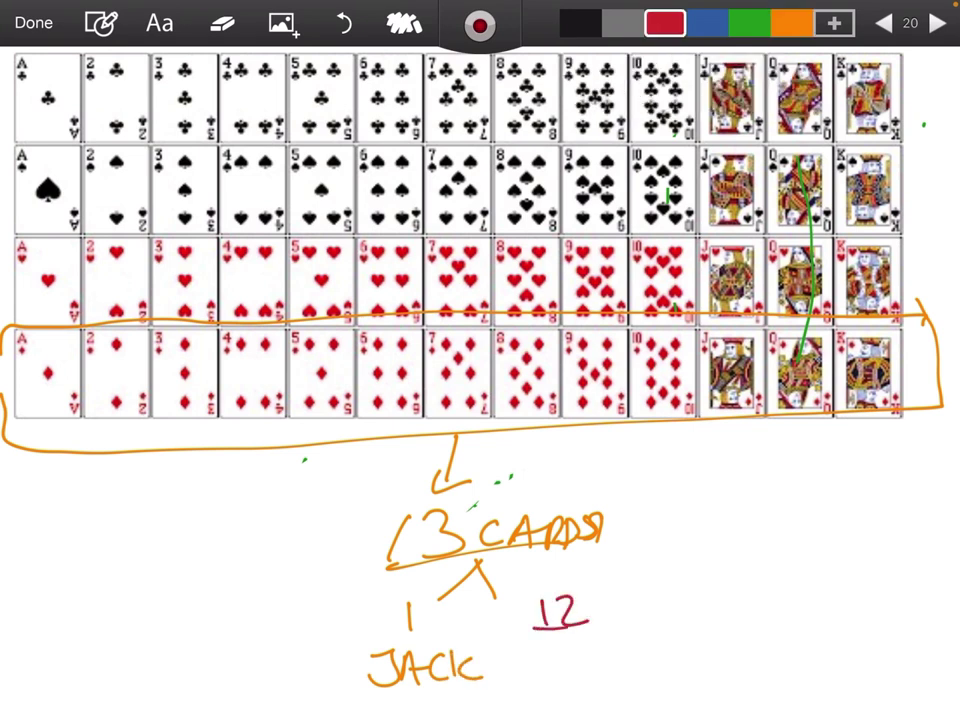
drag(533, 630, 600, 628)
mouse_move(552, 648)
mouse_down()
mouse_move(554, 672)
mouse_move(585, 645)
mouse_up()
mouse_move(588, 648)
mouse_down()
mouse_move(601, 660)
mouse_move(621, 645)
mouse_up()
drag(608, 646, 608, 668)
mouse_move(675, 644)
mouse_down()
mouse_move(655, 662)
mouse_move(708, 668)
mouse_up()
drag(690, 658, 728, 668)
mouse_move(737, 643)
mouse_down()
mouse_move(737, 668)
mouse_move(757, 667)
mouse_up()
drag(776, 645, 764, 667)
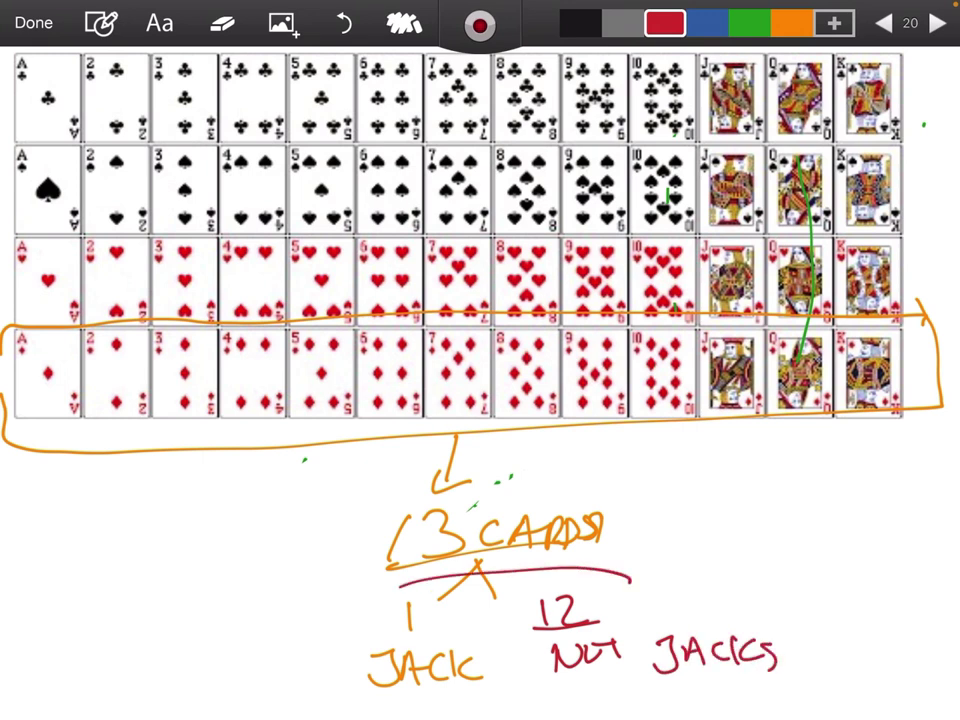
drag(628, 577, 635, 607)
mouse_move(940, 311)
mouse_down()
mouse_move(10, 316)
mouse_move(180, 434)
mouse_move(920, 406)
mouse_up()
- Back on the Question 7 page, write 1 above JACK and 12 above NOT JACKS
click(884, 22)
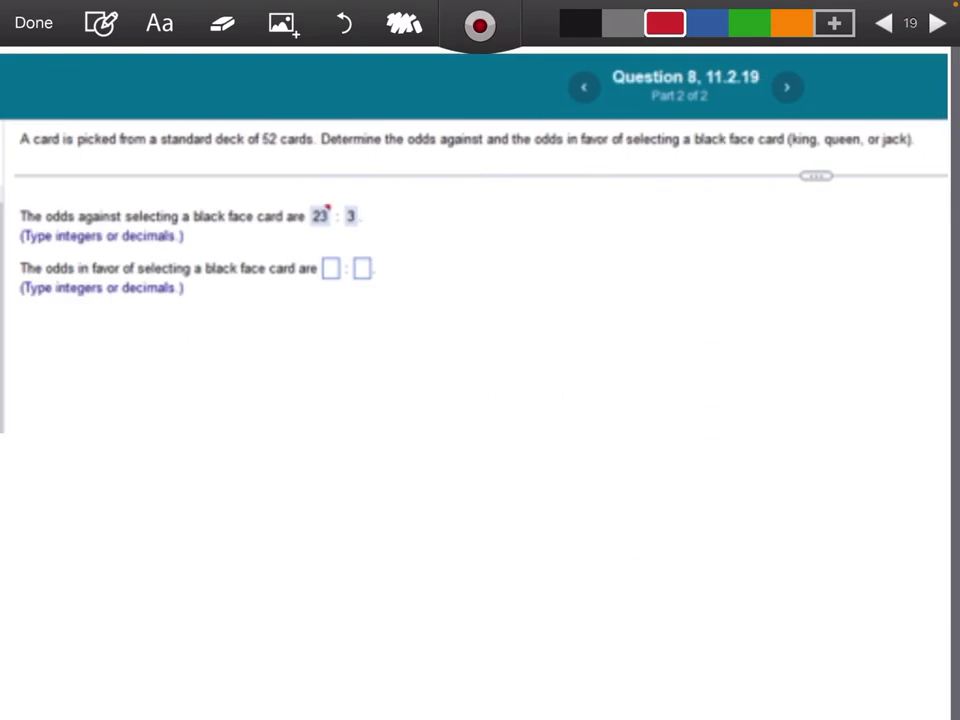
click(884, 22)
drag(539, 582, 541, 627)
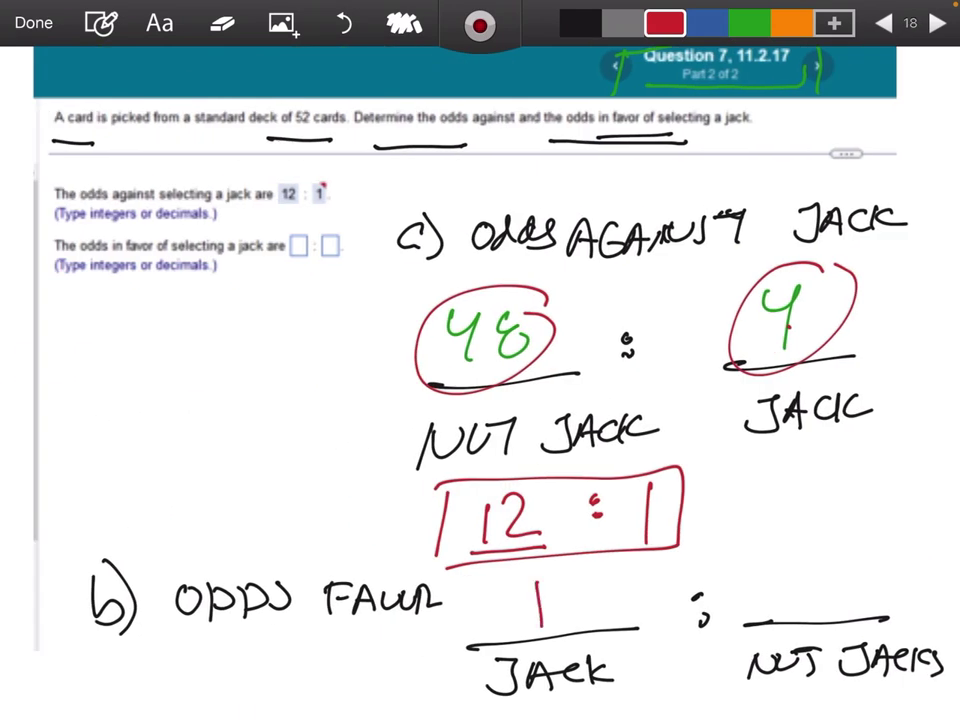
drag(800, 574, 801, 605)
drag(811, 580, 845, 604)
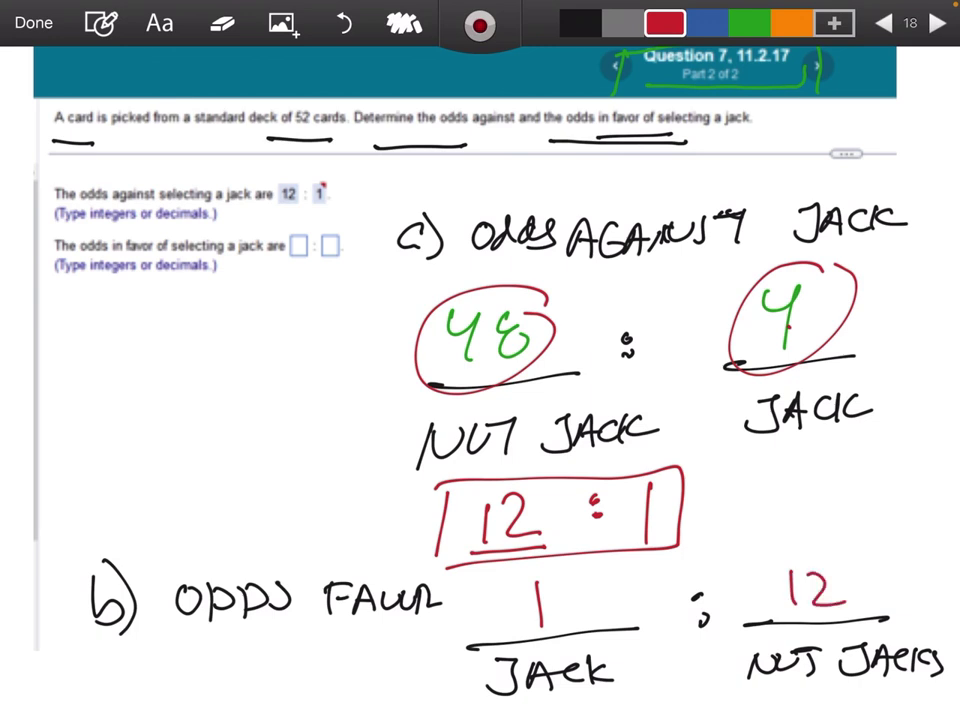
click(937, 22)
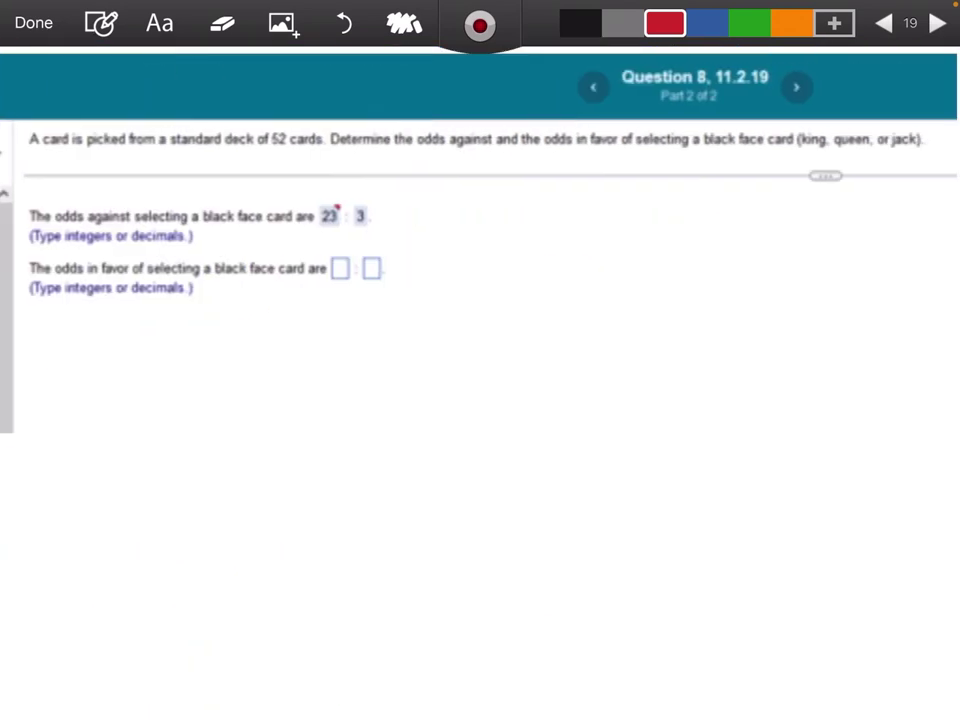
- In red, circle the Question 8 header and underline 'black face card' and 'odds against'
drag(810, 68, 838, 97)
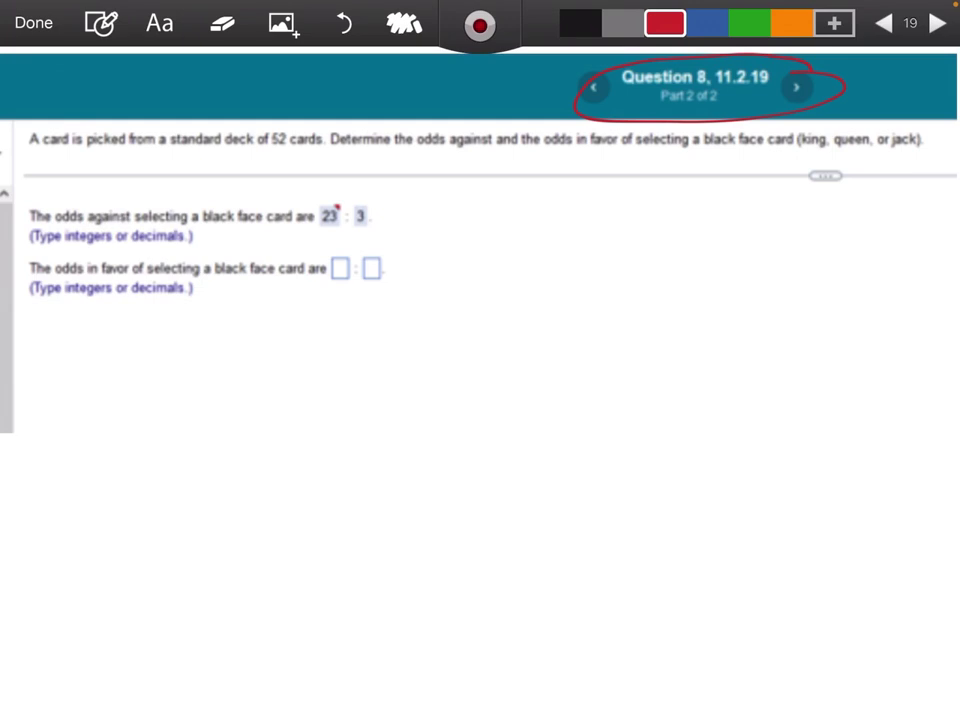
drag(678, 155, 880, 151)
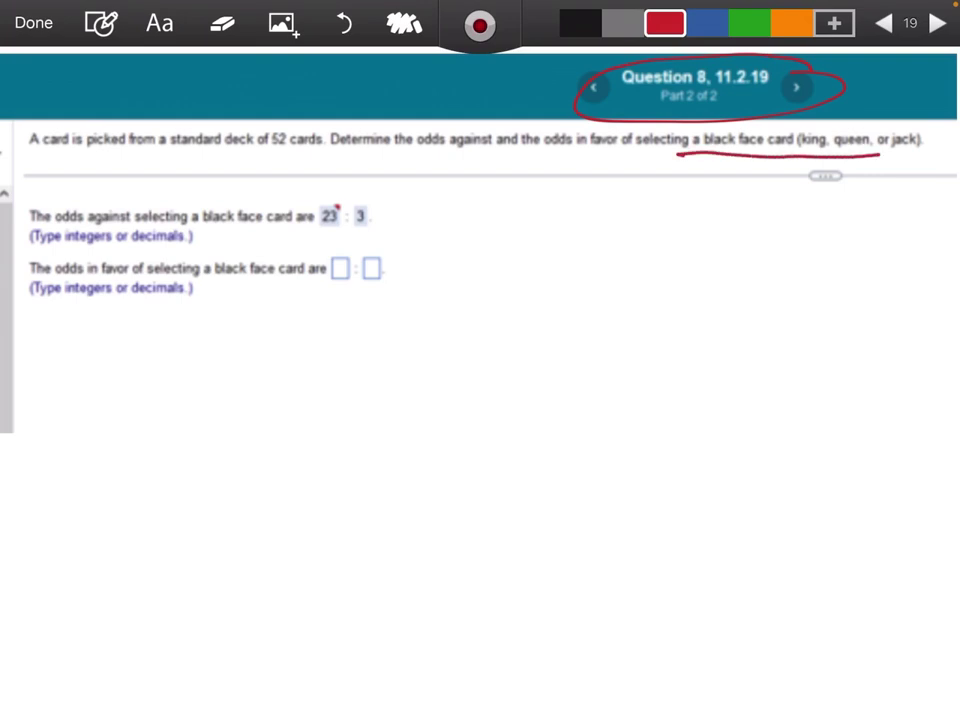
drag(410, 160, 455, 159)
- Write the ODDS AGAINST heading above a ratio with two blanks and a colon
mouse_move(448, 234)
mouse_down()
mouse_move(466, 256)
mouse_move(578, 258)
mouse_move(573, 250)
mouse_up()
drag(607, 238, 611, 252)
mouse_move(616, 262)
mouse_down()
mouse_move(628, 232)
mouse_move(642, 260)
mouse_move(662, 236)
mouse_up()
mouse_move(682, 236)
mouse_down()
mouse_move(668, 258)
mouse_move(698, 258)
mouse_up()
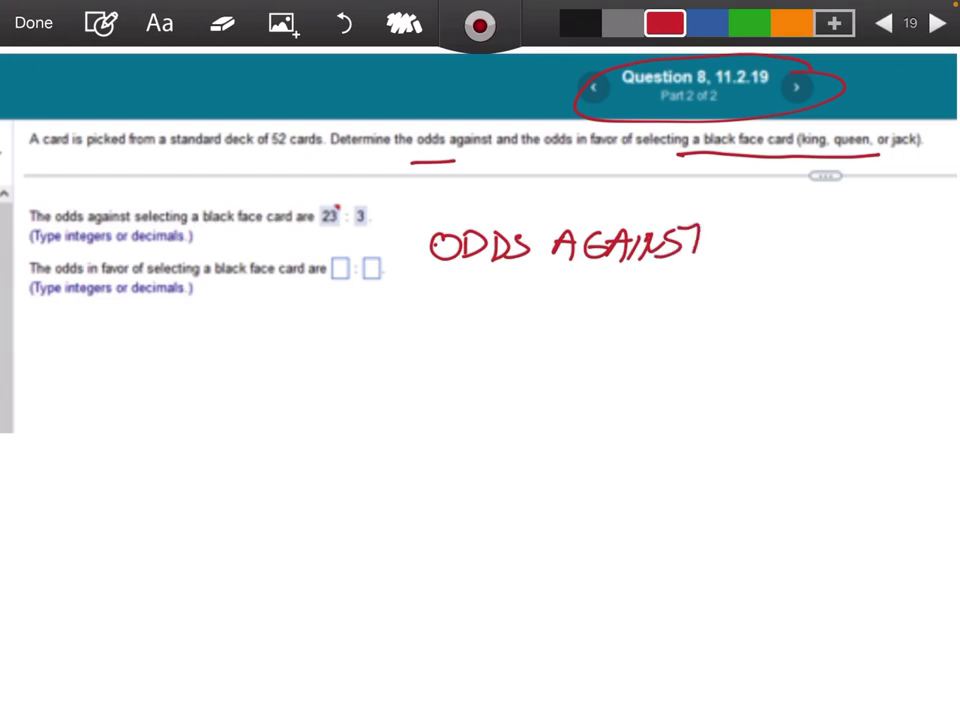
drag(444, 381, 601, 372)
drag(638, 312, 642, 337)
drag(689, 372, 807, 362)
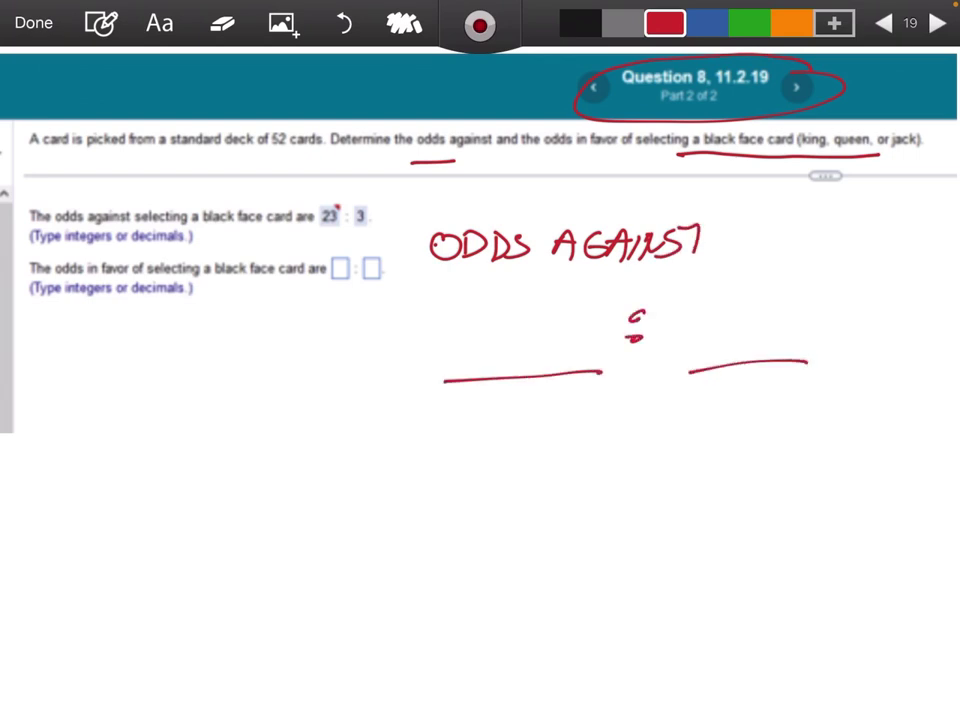
- Label the left blank NOT BLACK FACE
mouse_move(441, 446)
mouse_down()
mouse_move(451, 420)
mouse_move(525, 410)
mouse_move(525, 440)
mouse_up()
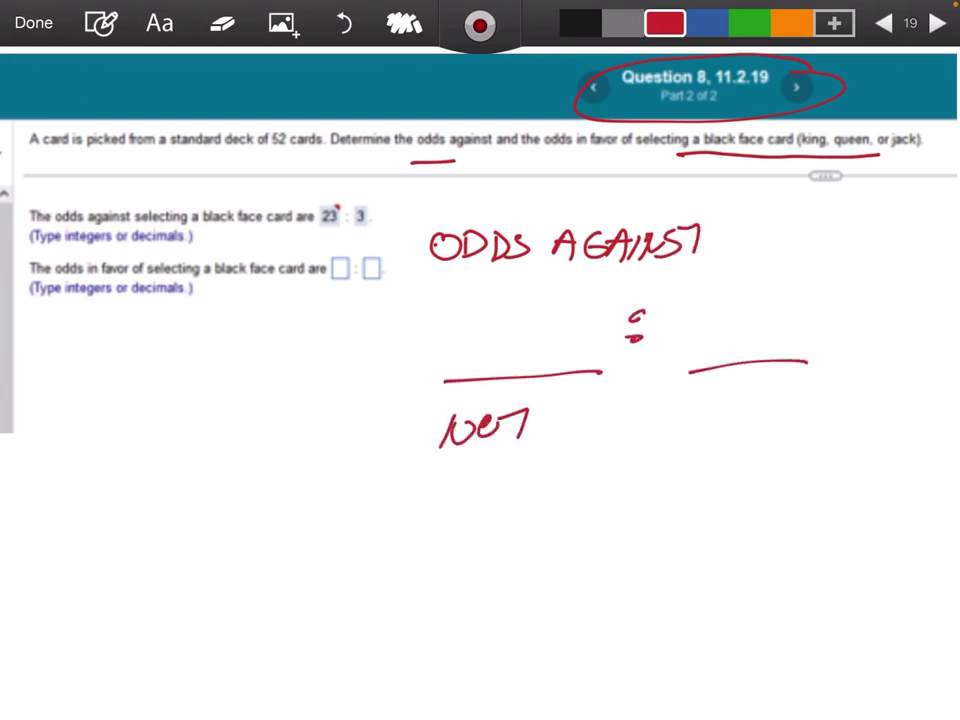
drag(548, 408, 550, 440)
mouse_move(572, 410)
mouse_down()
mouse_move(586, 437)
mouse_move(613, 436)
mouse_up()
mouse_move(628, 410)
mouse_down()
mouse_move(628, 432)
mouse_move(655, 433)
mouse_up()
mouse_move(549, 455)
mouse_down()
mouse_move(547, 481)
mouse_move(567, 452)
mouse_up()
mouse_move(549, 467)
mouse_down()
mouse_move(590, 477)
mouse_move(639, 469)
mouse_up()
click(629, 462)
drag(624, 462, 635, 462)
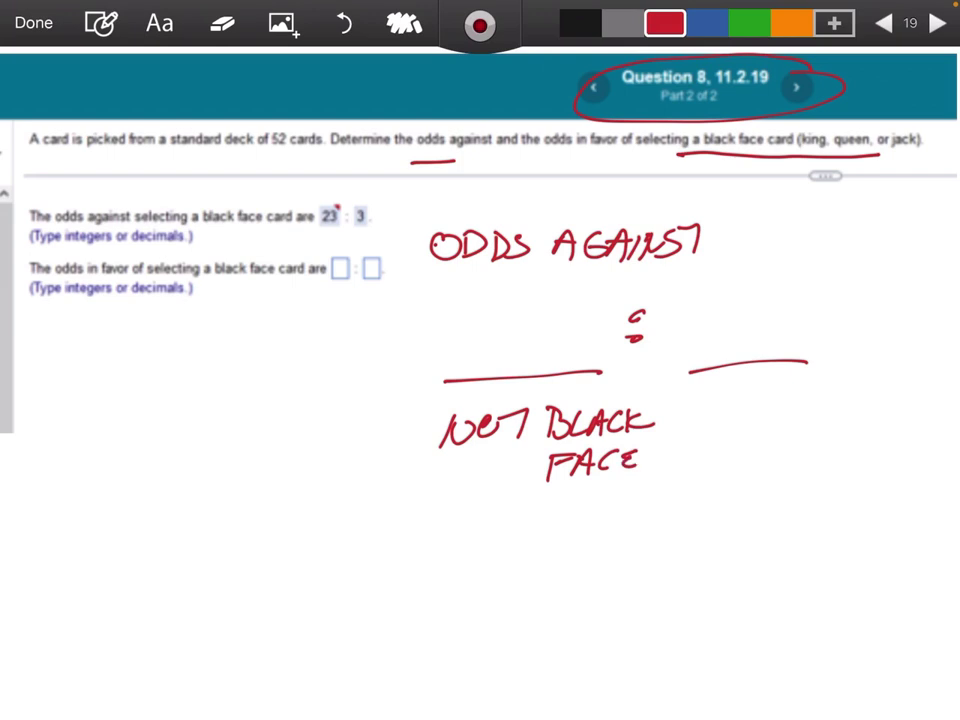
- Label the right blank FACE CARD
mouse_move(752, 391)
mouse_down()
mouse_move(751, 415)
mouse_move(776, 390)
mouse_up()
drag(752, 403, 768, 402)
mouse_move(790, 392)
mouse_down()
mouse_move(780, 414)
mouse_move(803, 414)
mouse_up()
drag(784, 405, 853, 413)
click(852, 393)
drag(836, 402, 850, 402)
drag(796, 430, 797, 454)
drag(801, 455, 845, 455)
drag(852, 430, 852, 455)
- On the card-deck page, erase the old outlines, 13 CARDS note and jack split notes
key(Right)
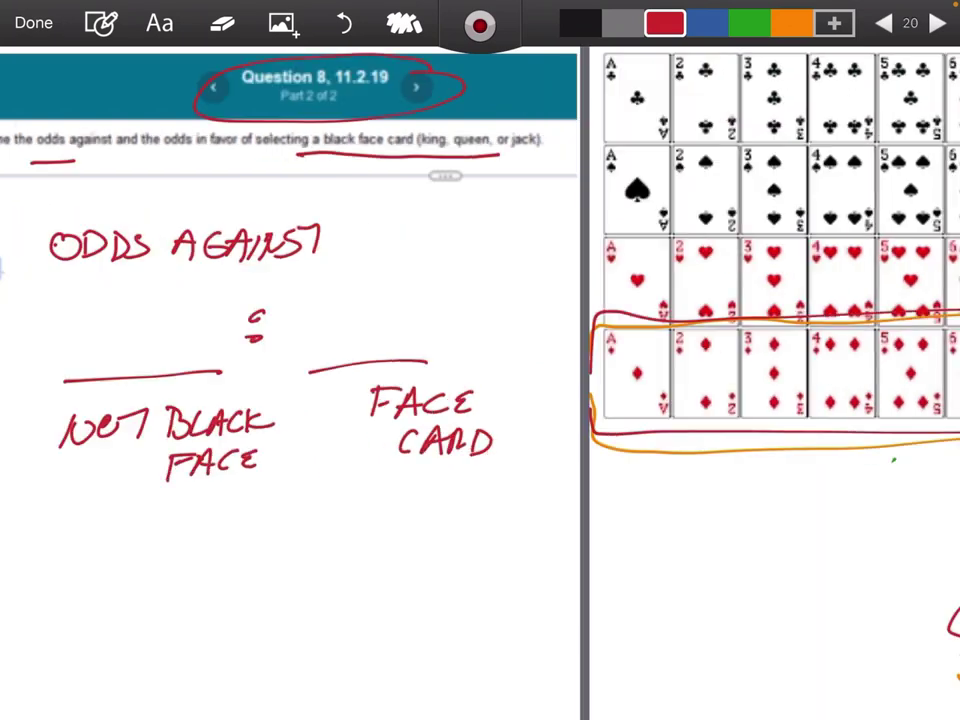
click(222, 22)
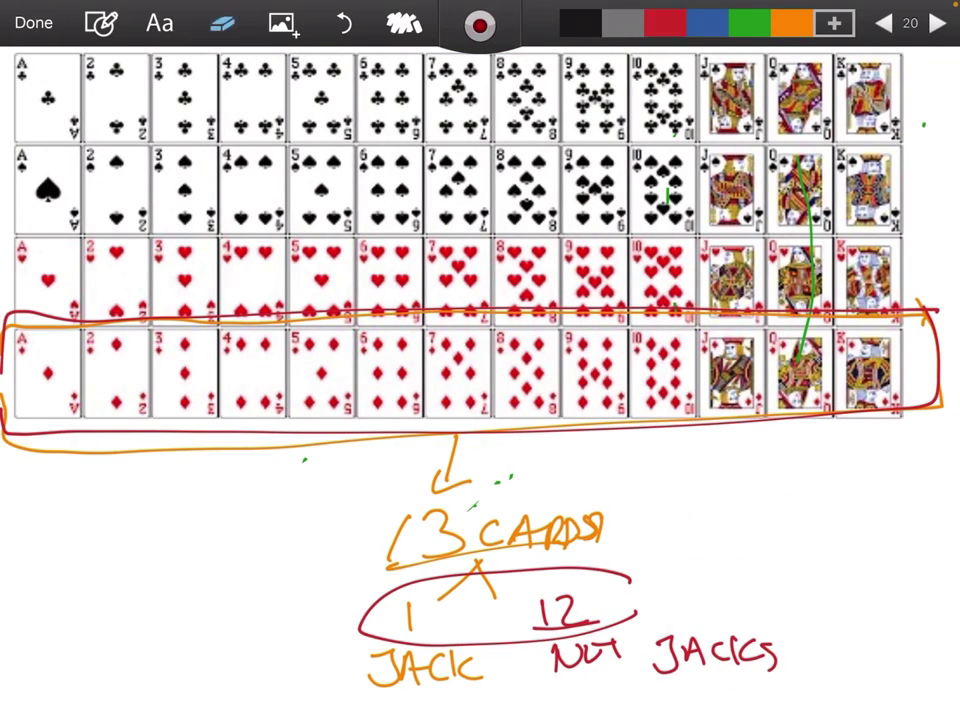
drag(8, 325, 440, 535)
mouse_move(600, 530)
mouse_down()
mouse_move(380, 640)
mouse_move(770, 655)
mouse_move(420, 660)
mouse_move(680, 425)
mouse_up()
mouse_move(770, 412)
mouse_down()
mouse_move(930, 312)
mouse_move(620, 312)
mouse_up()
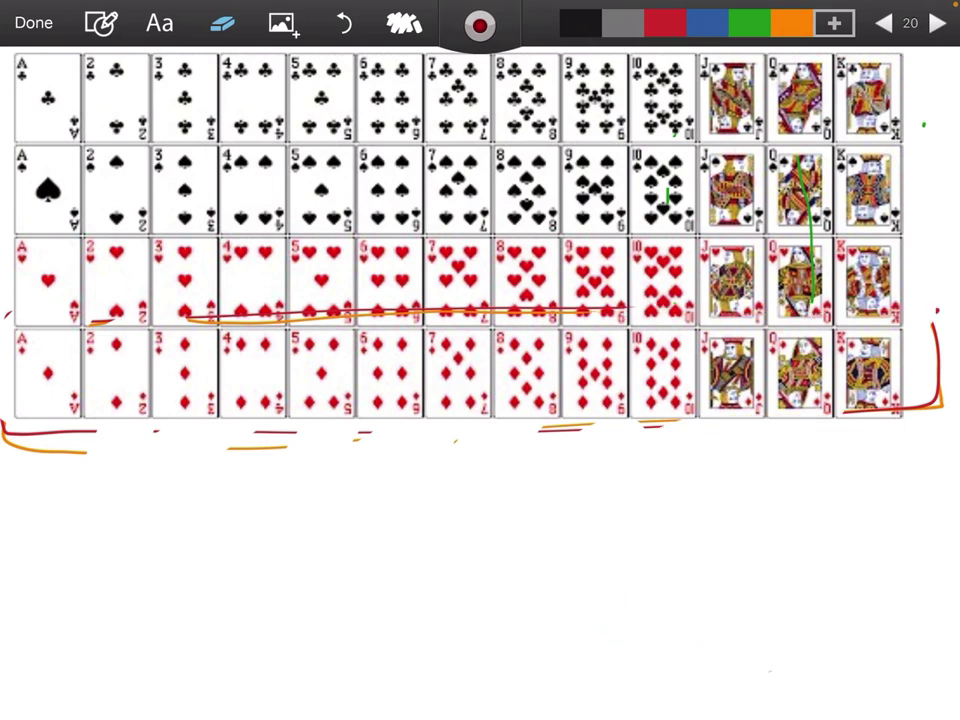
drag(90, 320, 115, 322)
drag(5, 430, 95, 450)
mouse_move(355, 315)
mouse_down()
mouse_move(228, 318)
mouse_move(560, 312)
mouse_up()
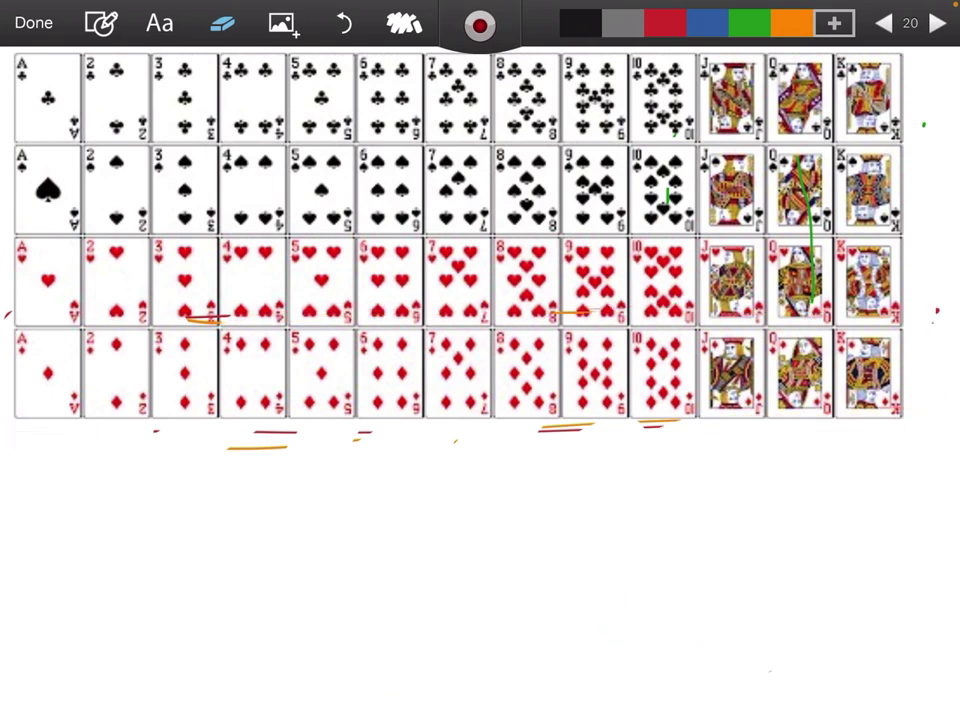
drag(590, 430, 225, 447)
drag(845, 410, 938, 330)
- In blue, circle the black jacks, queens and kings, then split 52 into 6
click(706, 22)
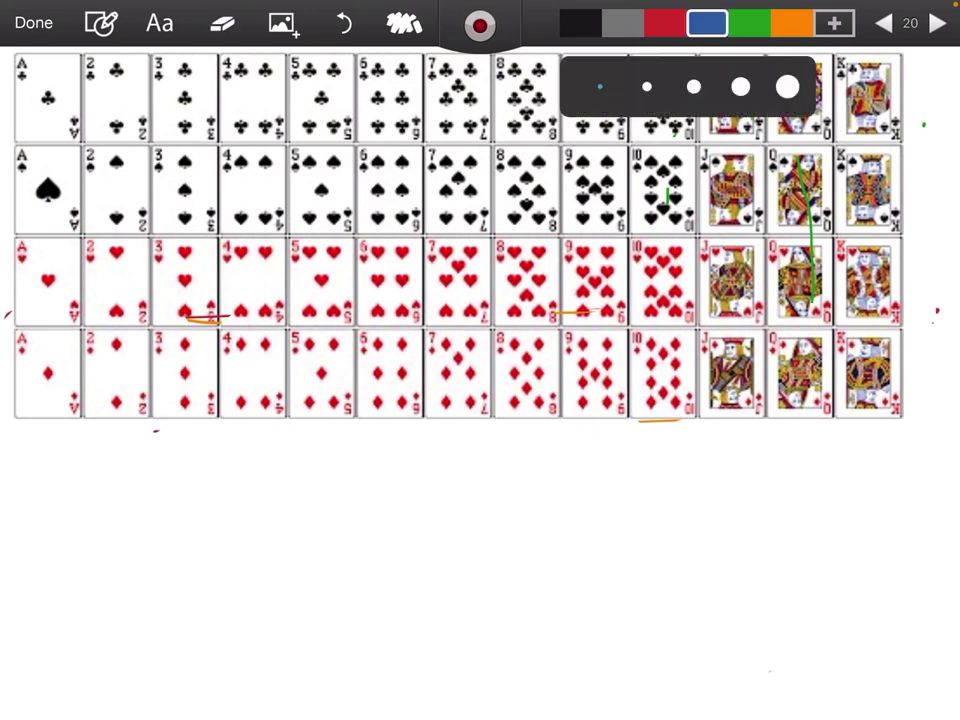
mouse_move(933, 74)
mouse_down()
mouse_move(740, 52)
mouse_move(645, 140)
mouse_move(910, 235)
mouse_move(932, 70)
mouse_up()
drag(440, 458, 446, 497)
drag(443, 460, 462, 459)
mouse_move(484, 455)
mouse_down()
mouse_move(495, 452)
mouse_move(512, 480)
mouse_up()
mouse_move(462, 518)
mouse_down()
mouse_move(475, 510)
mouse_move(427, 557)
mouse_up()
drag(475, 510, 522, 537)
drag(416, 566, 404, 607)
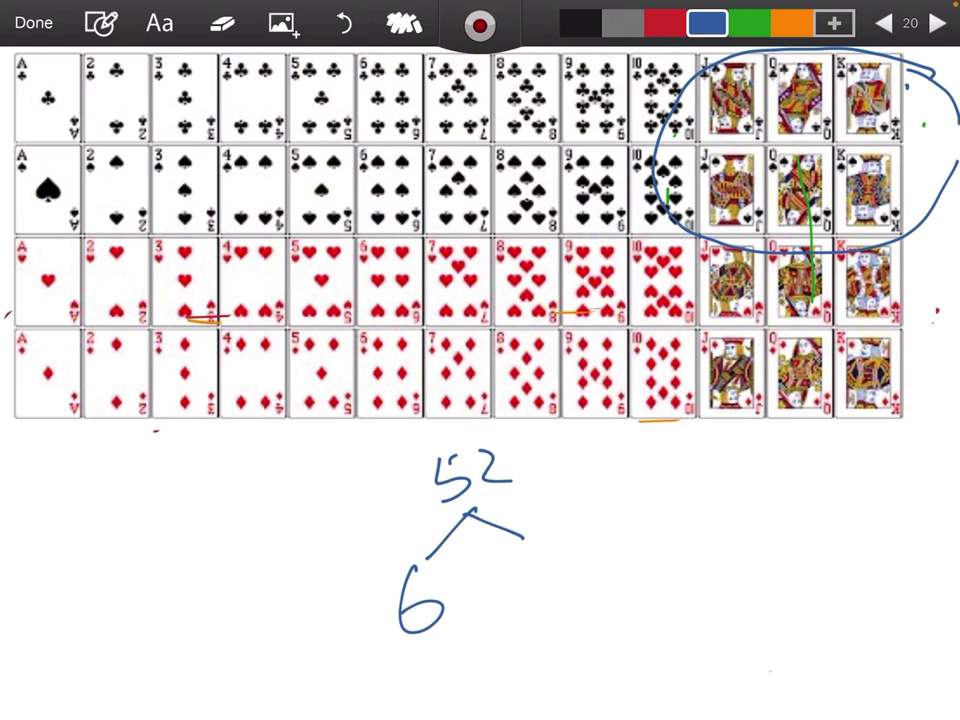
- Write 52 − 6 and the other branch result, 46
drag(715, 447, 706, 480)
drag(714, 447, 732, 446)
mouse_move(738, 455)
mouse_down()
mouse_move(746, 447)
mouse_move(766, 468)
mouse_up()
drag(703, 502, 752, 510)
drag(693, 525, 768, 514)
mouse_move(524, 564)
mouse_down()
mouse_move(521, 576)
mouse_move(550, 584)
mouse_up()
drag(546, 562, 549, 605)
drag(580, 562, 572, 585)
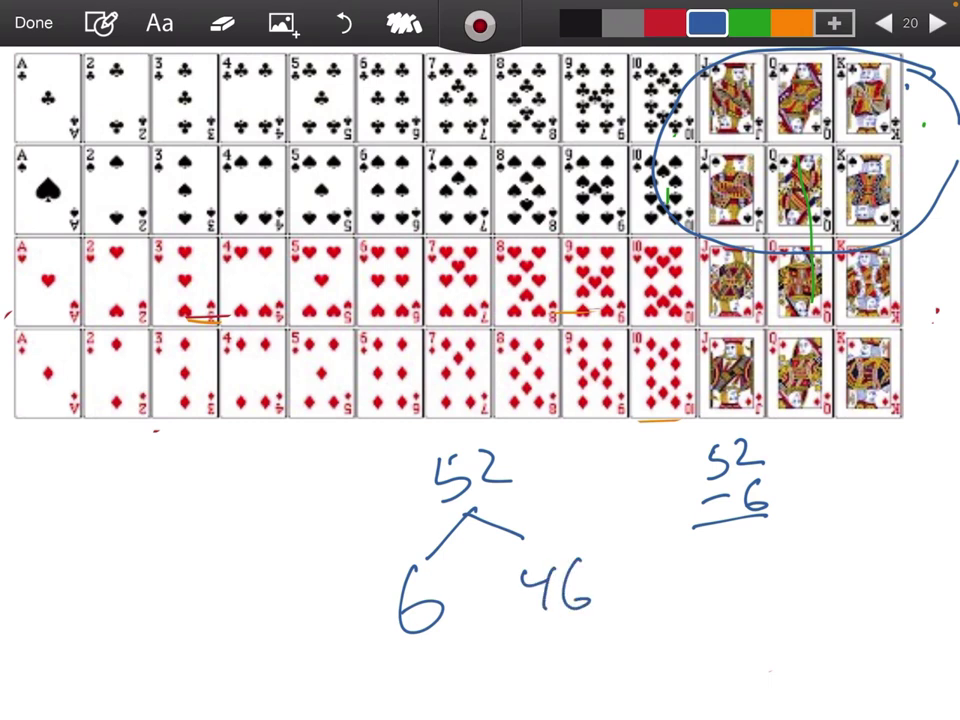
click(884, 22)
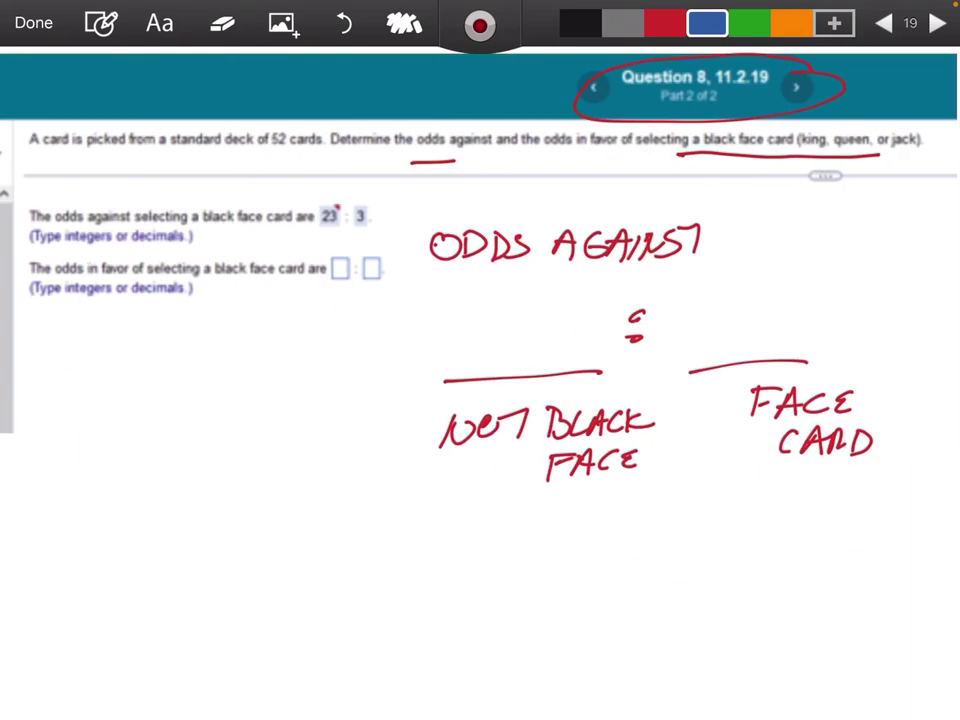
- Fill the odds-against blanks with 46 over NOT BLACK FACE and 6 over FACE CARD
mouse_move(478, 311)
mouse_down()
mouse_move(475, 326)
mouse_move(512, 340)
mouse_up()
drag(504, 312, 502, 357)
drag(538, 312, 522, 340)
drag(749, 296, 738, 330)
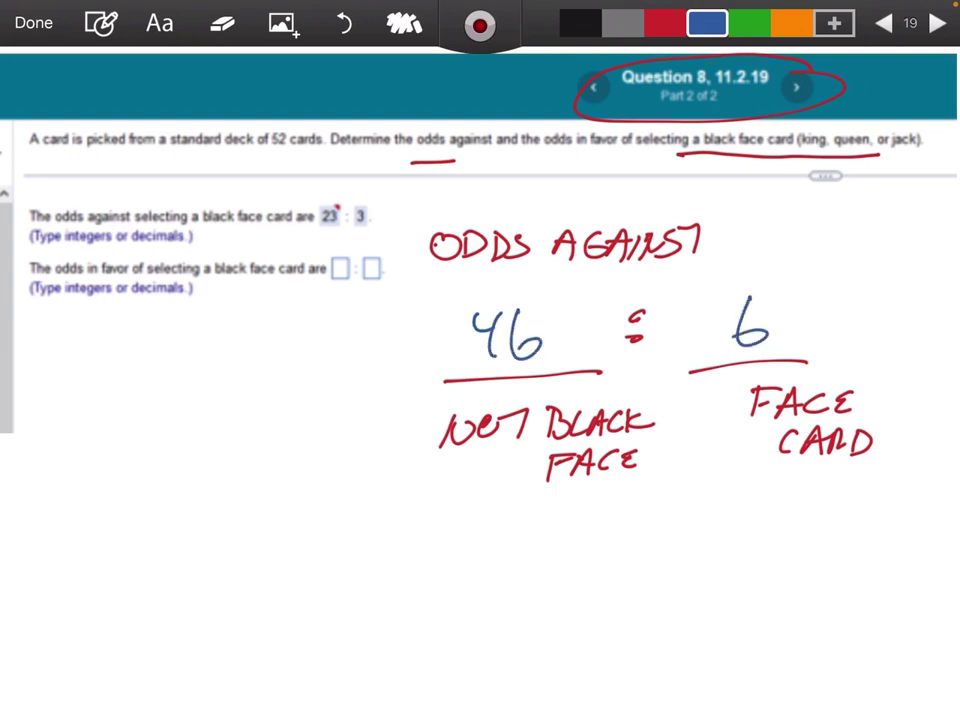
- Write the reduced ratio 23 : 3 below and box it
drag(480, 547, 528, 537)
drag(629, 536, 697, 532)
drag(580, 524, 582, 529)
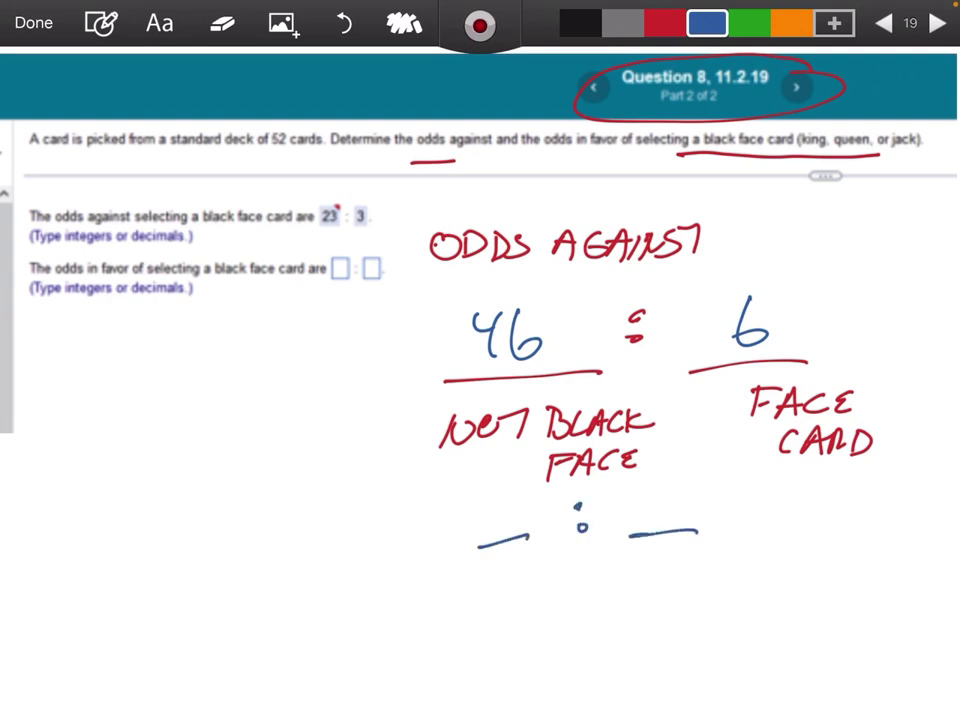
drag(481, 503, 498, 520)
mouse_move(503, 500)
mouse_down()
mouse_move(513, 506)
mouse_move(505, 522)
mouse_up()
mouse_move(645, 492)
mouse_down()
mouse_move(668, 500)
mouse_move(646, 520)
mouse_up()
mouse_move(452, 500)
mouse_down()
mouse_move(452, 508)
mouse_move(643, 478)
mouse_move(590, 538)
mouse_move(460, 553)
mouse_up()
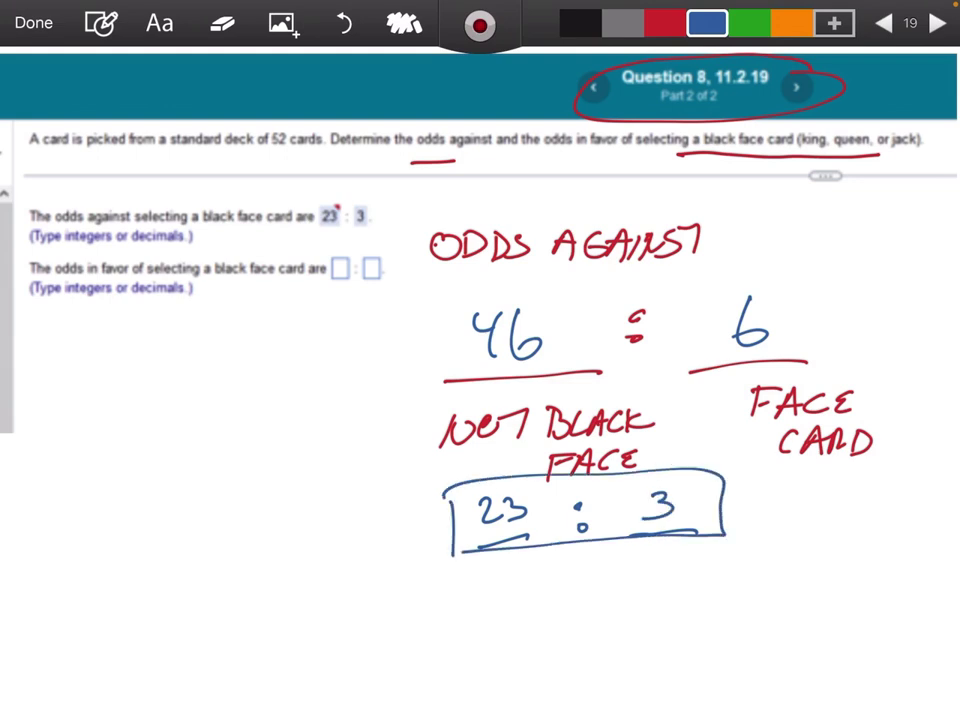
click(749, 22)
- In green, circle the odds-in-favor question and write FAVOR at the lower left
mouse_move(165, 260)
mouse_down()
mouse_move(170, 305)
mouse_move(163, 258)
mouse_up()
mouse_move(77, 579)
mouse_down()
mouse_move(77, 628)
mouse_move(115, 584)
mouse_up()
drag(92, 597, 106, 594)
mouse_move(117, 588)
mouse_down()
mouse_move(110, 622)
mouse_move(134, 612)
mouse_up()
drag(106, 600, 172, 583)
drag(190, 585, 205, 608)
drag(205, 578, 235, 598)
- Draw the two favor-ratio blanks and write BLACK under the left one
drag(310, 634, 453, 627)
drag(567, 619, 737, 606)
drag(314, 660, 316, 698)
mouse_move(317, 661)
mouse_down()
mouse_move(318, 696)
mouse_move(363, 693)
mouse_up()
mouse_move(370, 693)
mouse_down()
mouse_move(382, 666)
mouse_move(398, 696)
mouse_move(410, 693)
mouse_up()
drag(417, 670, 418, 694)
mouse_move(434, 670)
mouse_down()
mouse_move(436, 692)
mouse_move(446, 692)
mouse_up()
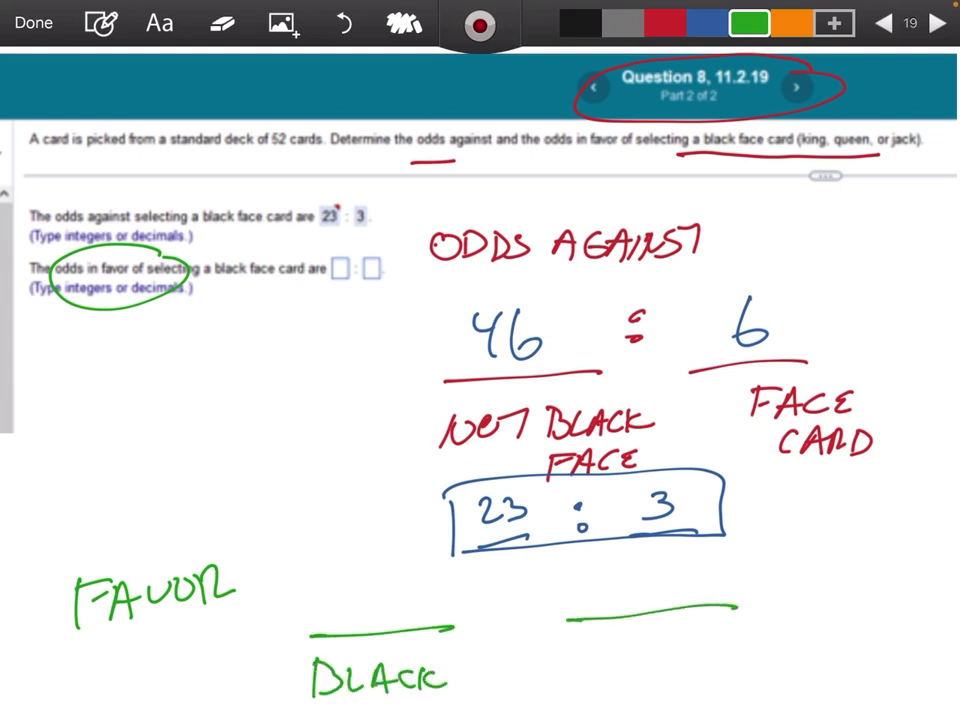
mouse_move(613, 678)
mouse_down()
mouse_move(619, 650)
mouse_move(650, 657)
mouse_up()
- Label the right blank NOT BLACK F.C. and complete the left label as BLACK FC
drag(662, 652, 686, 650)
mouse_move(673, 652)
mouse_down()
mouse_move(675, 678)
mouse_move(720, 636)
mouse_move(726, 678)
mouse_up()
mouse_move(760, 638)
mouse_down()
mouse_move(782, 673)
mouse_move(815, 648)
mouse_move(824, 672)
mouse_up()
mouse_move(834, 638)
mouse_down()
mouse_move(834, 676)
mouse_move(853, 674)
mouse_up()
mouse_move(862, 640)
mouse_down()
mouse_move(862, 676)
mouse_move(878, 636)
mouse_up()
drag(862, 656, 881, 665)
drag(908, 636, 906, 666)
click(912, 665)
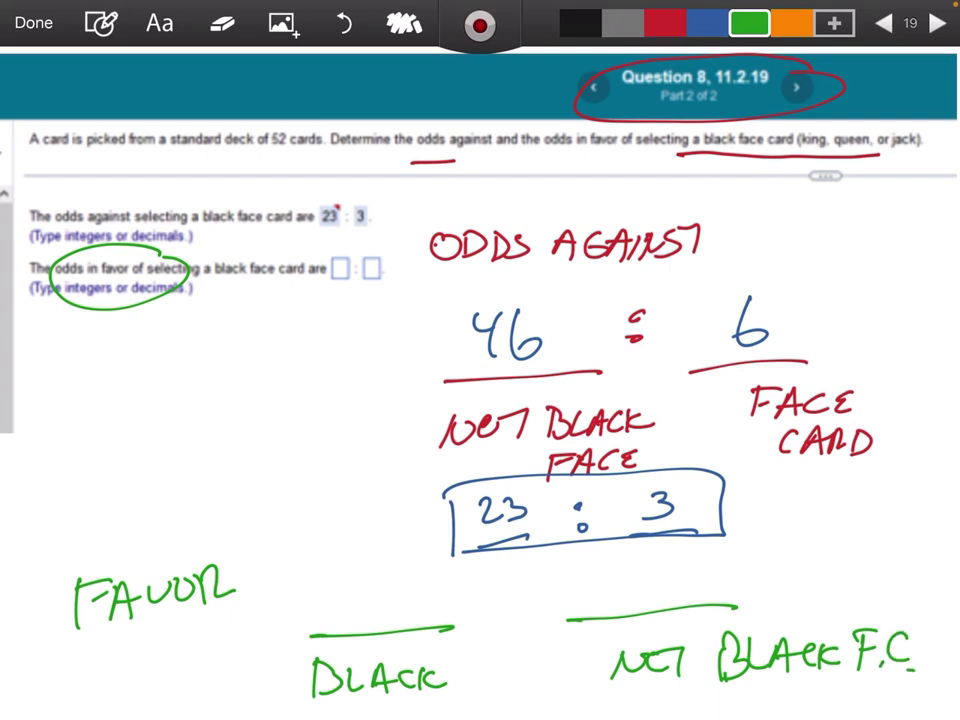
mouse_move(479, 656)
mouse_down()
mouse_move(478, 692)
mouse_move(497, 654)
mouse_up()
drag(481, 673, 493, 671)
drag(522, 657, 510, 684)
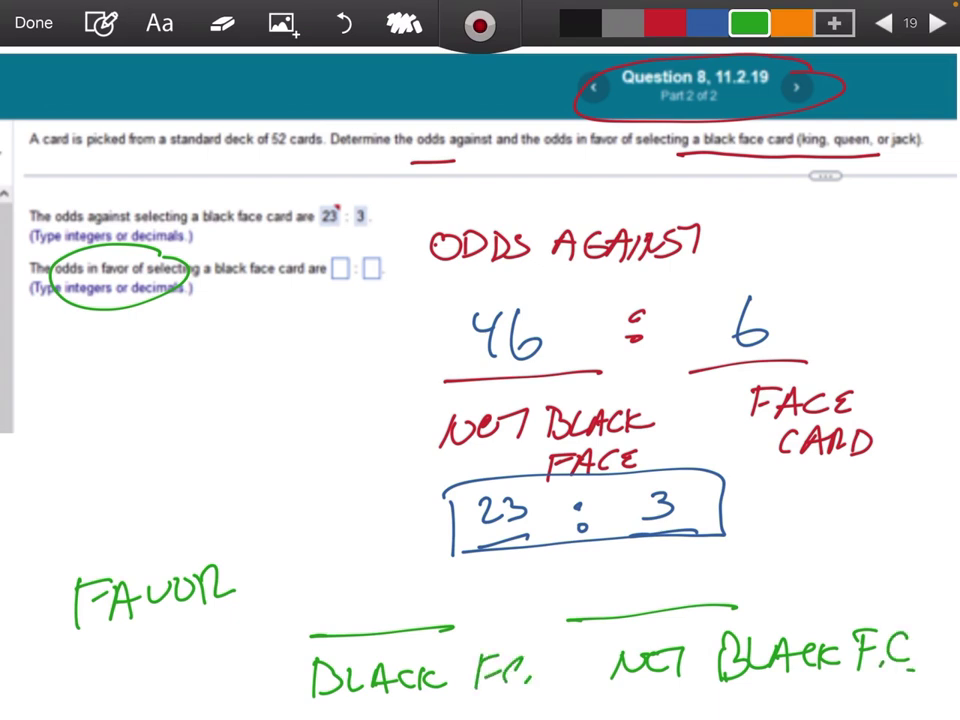
- Circle 23 and 3 in the boxed ratio and write the odds in favor as 3 : 23
mouse_move(696, 472)
mouse_down()
mouse_move(642, 482)
mouse_move(706, 512)
mouse_up()
drag(522, 476, 536, 500)
mouse_move(372, 564)
mouse_down()
mouse_move(386, 580)
mouse_move(352, 606)
mouse_up()
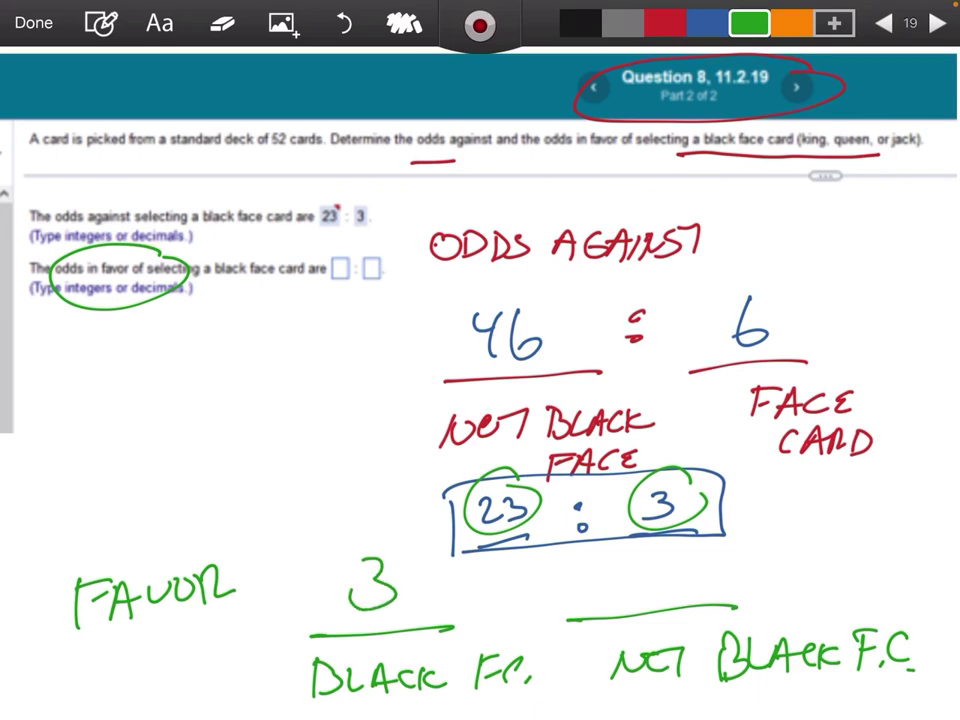
click(513, 578)
click(513, 598)
drag(604, 566, 626, 592)
mouse_move(640, 560)
mouse_down()
mouse_move(652, 576)
mouse_move(642, 600)
mouse_up()
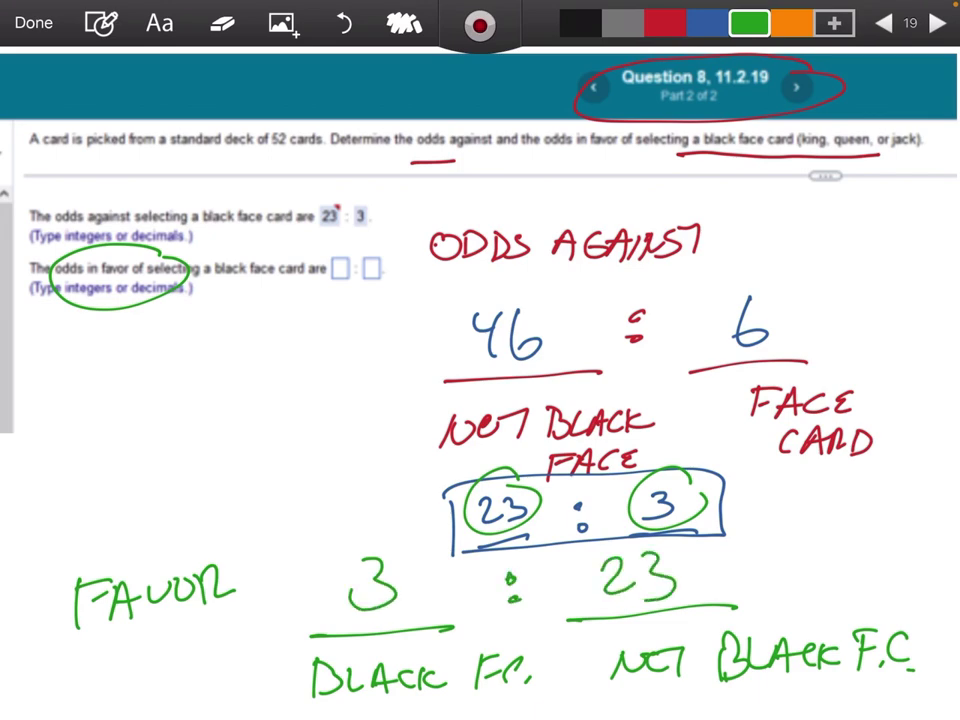